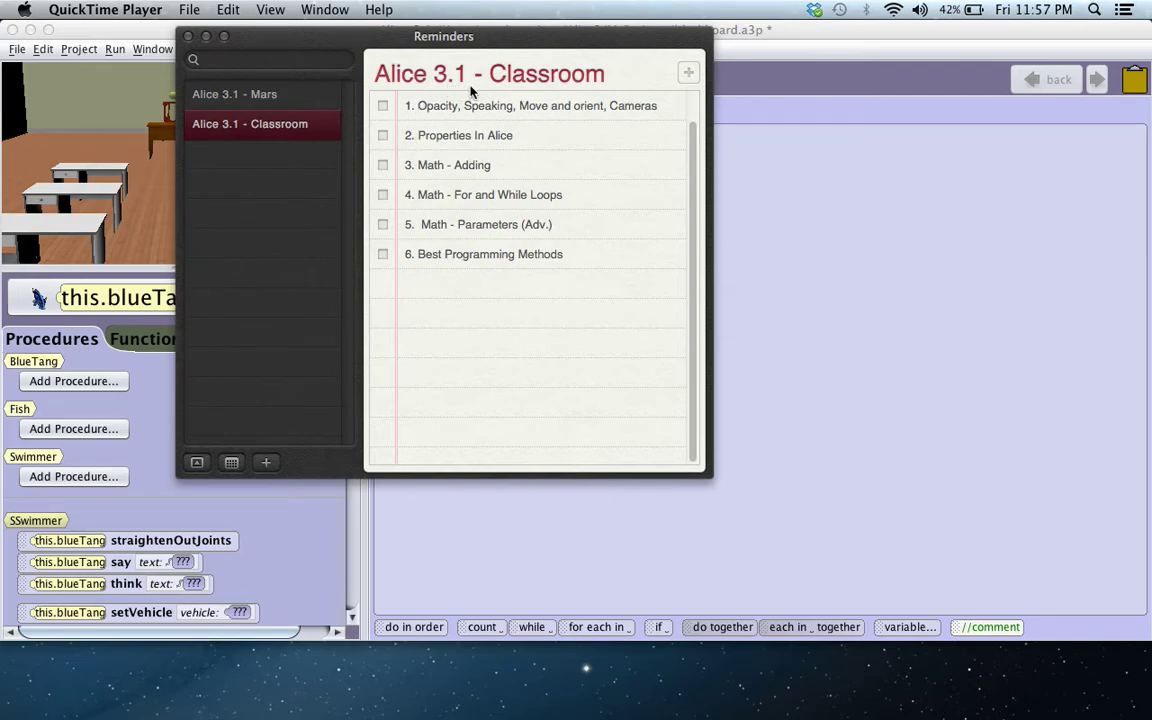
# Step: Close the Reminders window to return to the empty myFirstMethod in the code editor
pyautogui.click(187, 36)
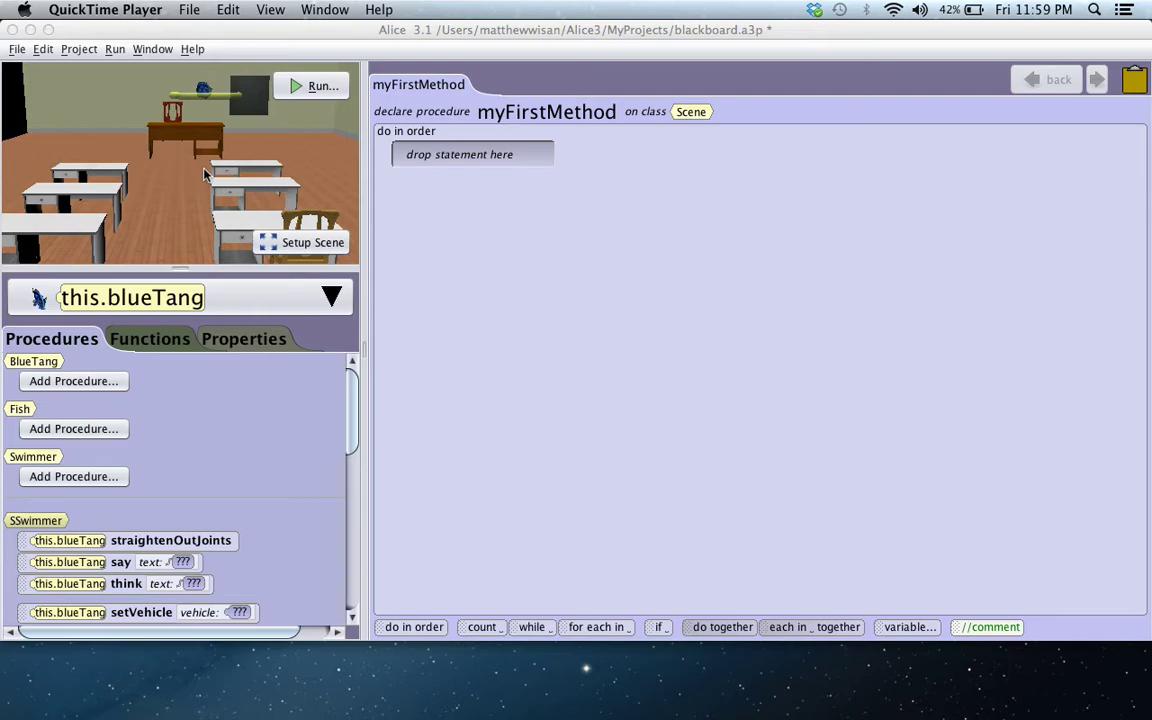
# Step: Add a 'this delay' statement of 2.0 at the start of myFirstMethod
pyautogui.click(171, 117)
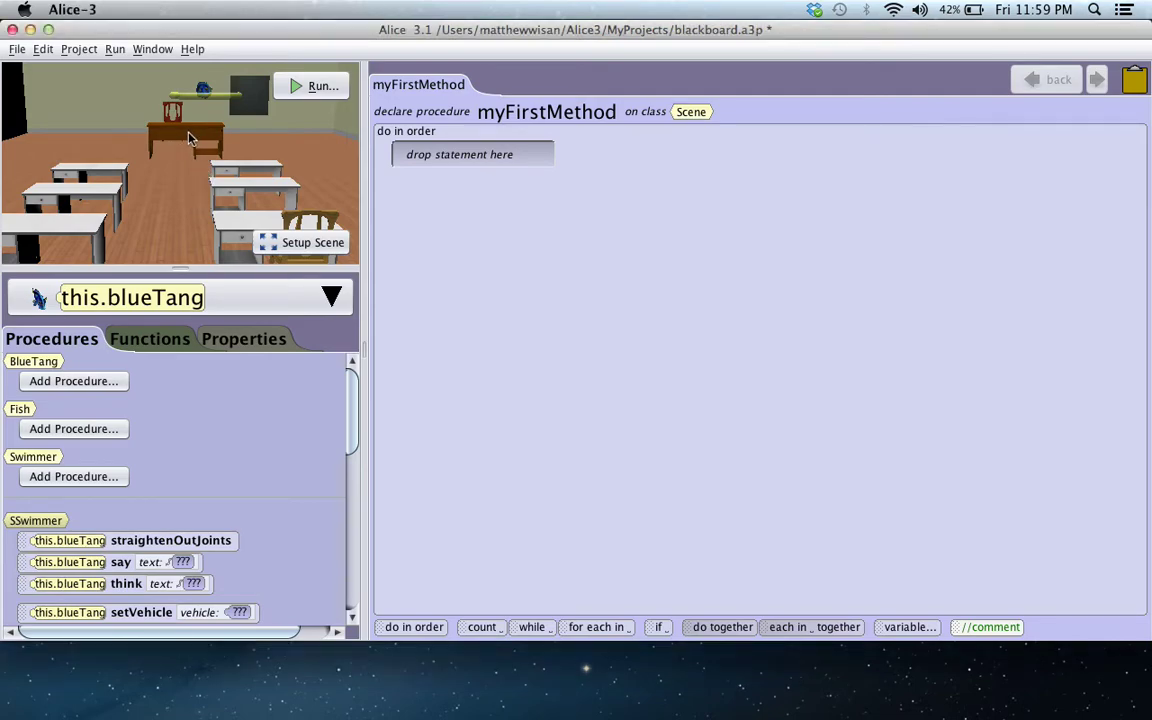
pyautogui.click(168, 119)
pyautogui.click(166, 238)
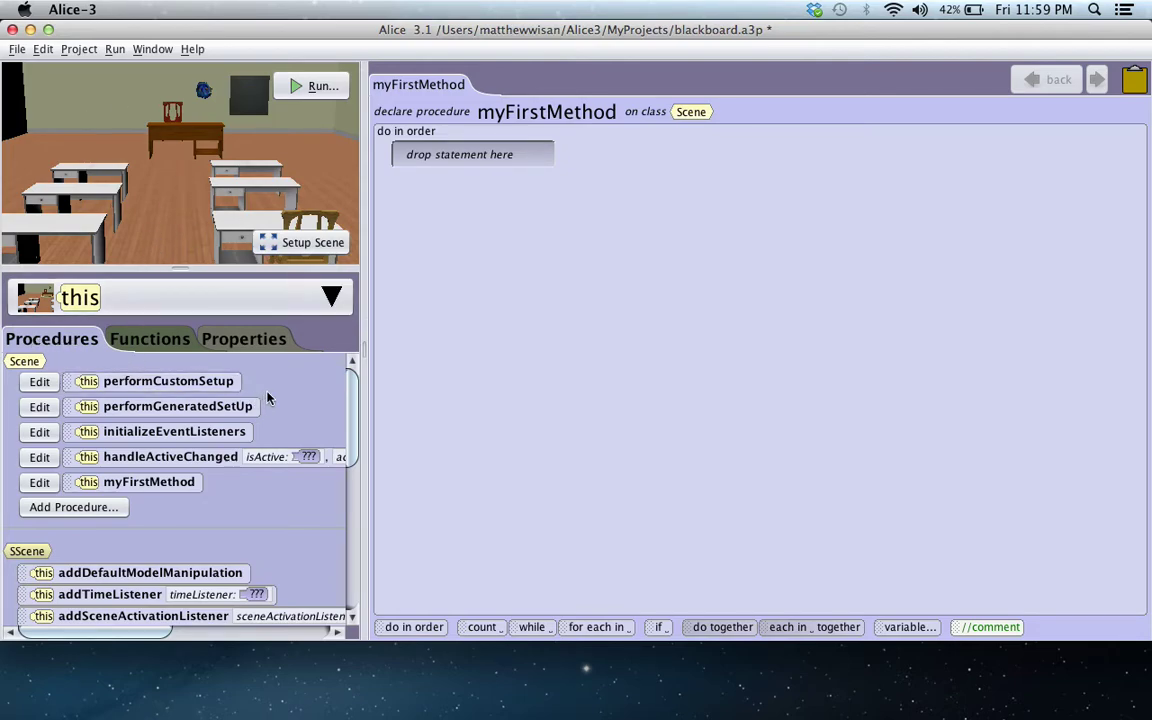
pyautogui.moveTo(352, 395); pyautogui.dragTo(352, 547)
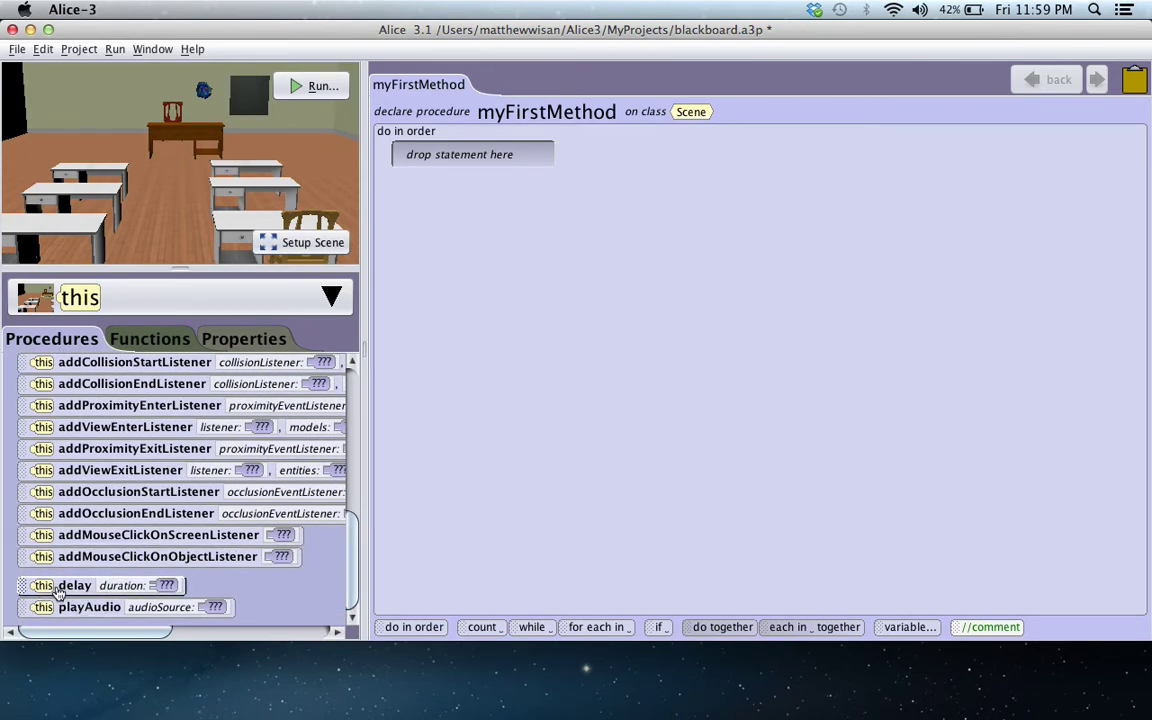
pyautogui.moveTo(58, 592); pyautogui.dragTo(428, 193)
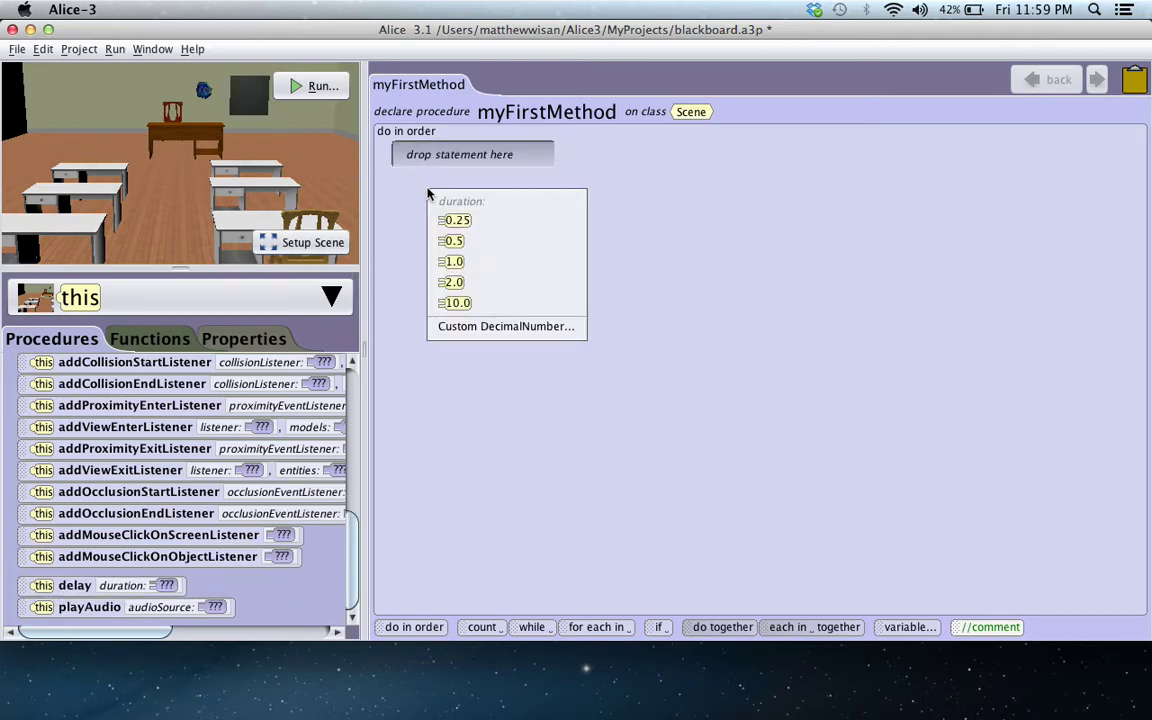
pyautogui.click(482, 285)
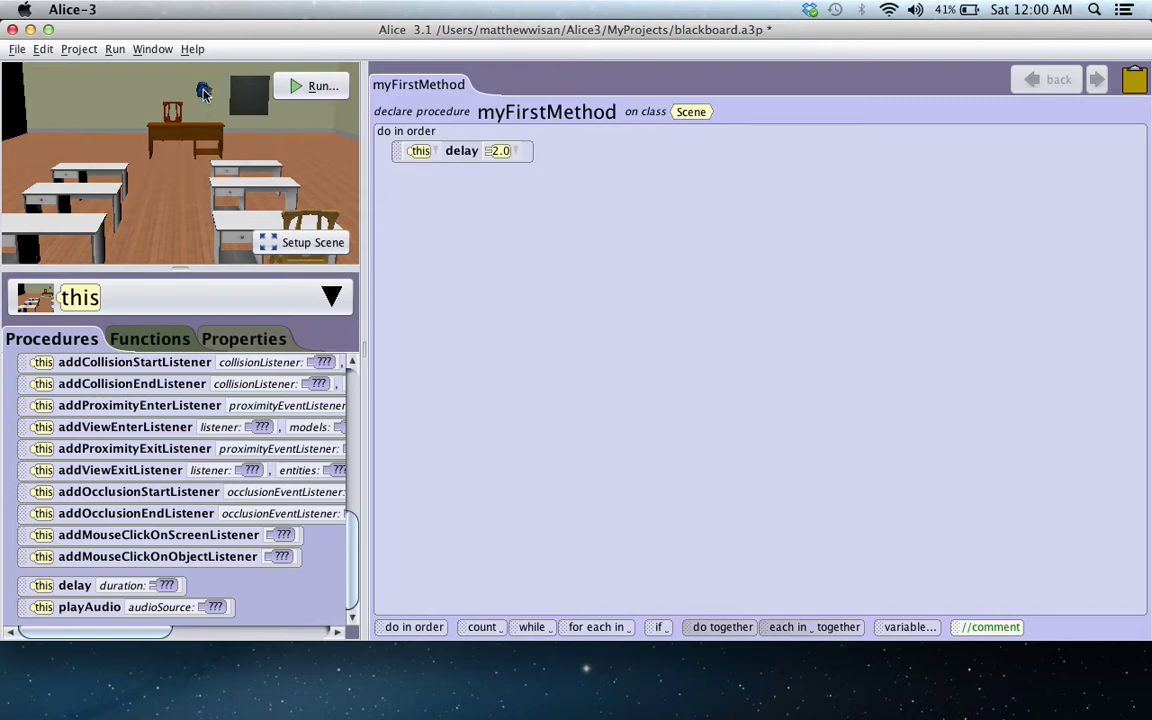
# Step: In Setup Scene, create a camera marker named 'start' from the current view
pyautogui.click(300, 243)
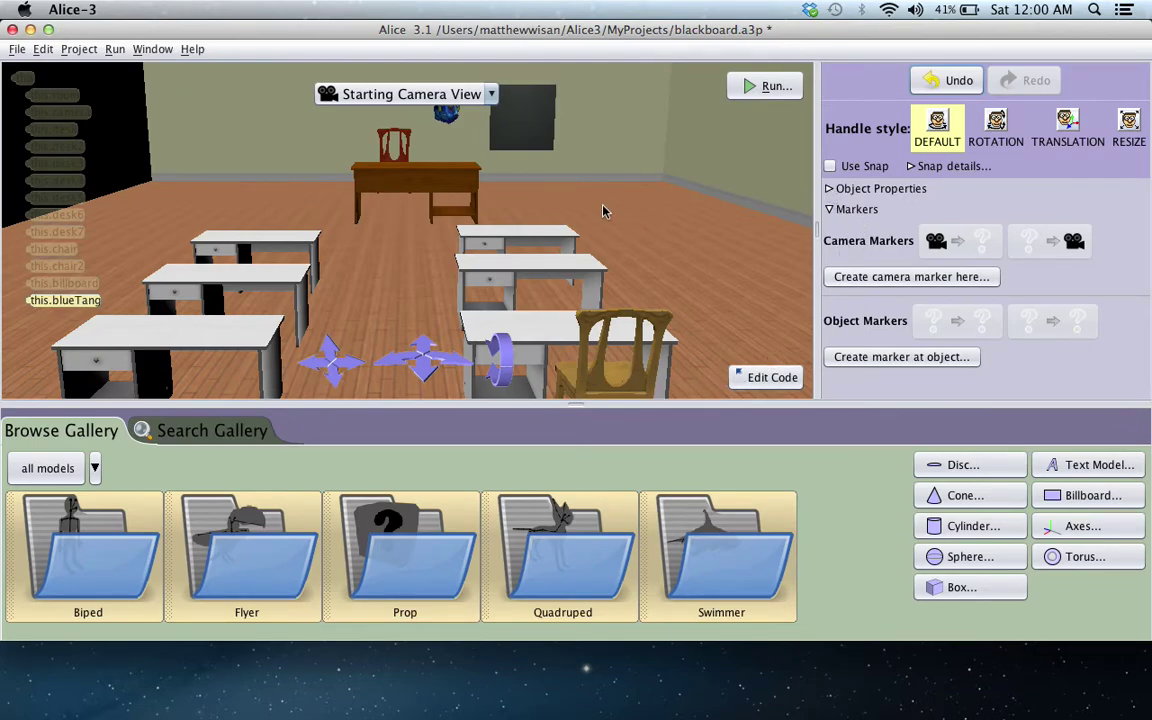
pyautogui.click(829, 189)
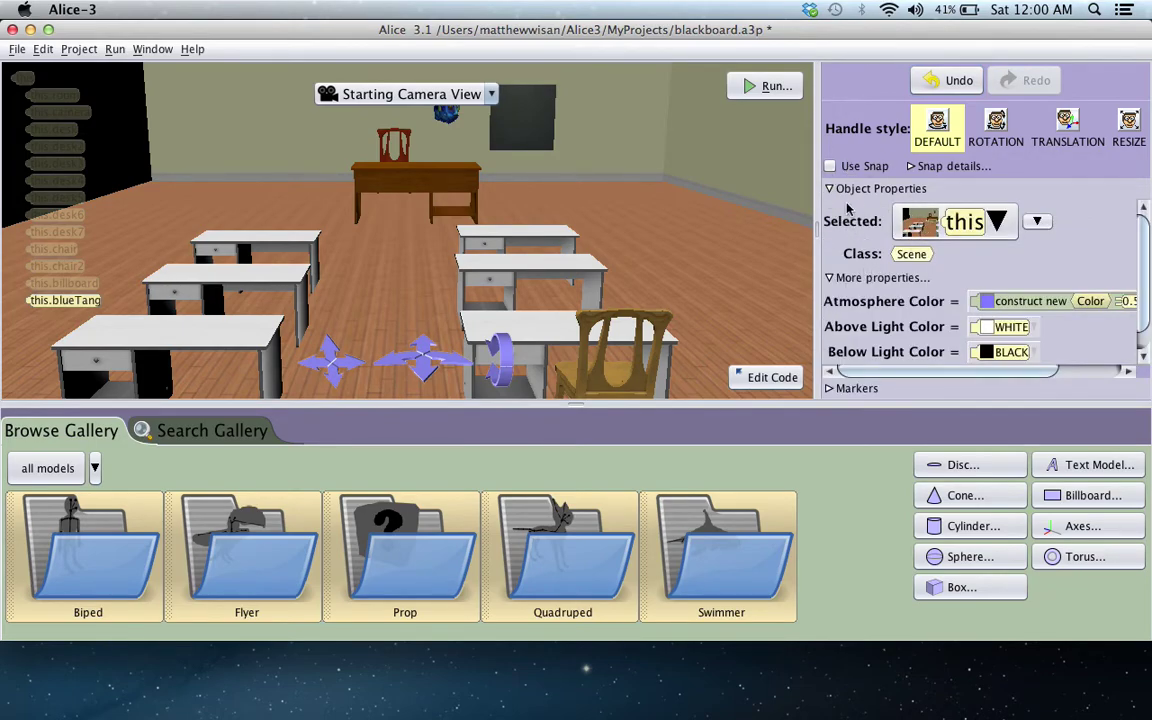
pyautogui.click(831, 390)
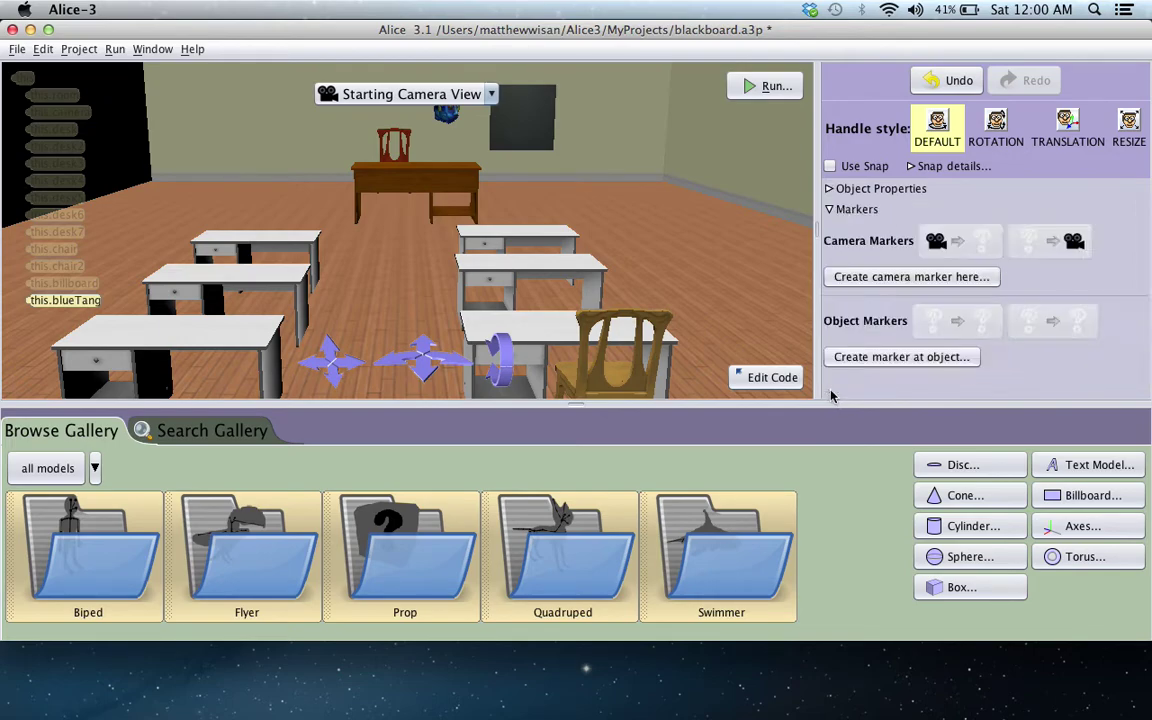
pyautogui.click(865, 280)
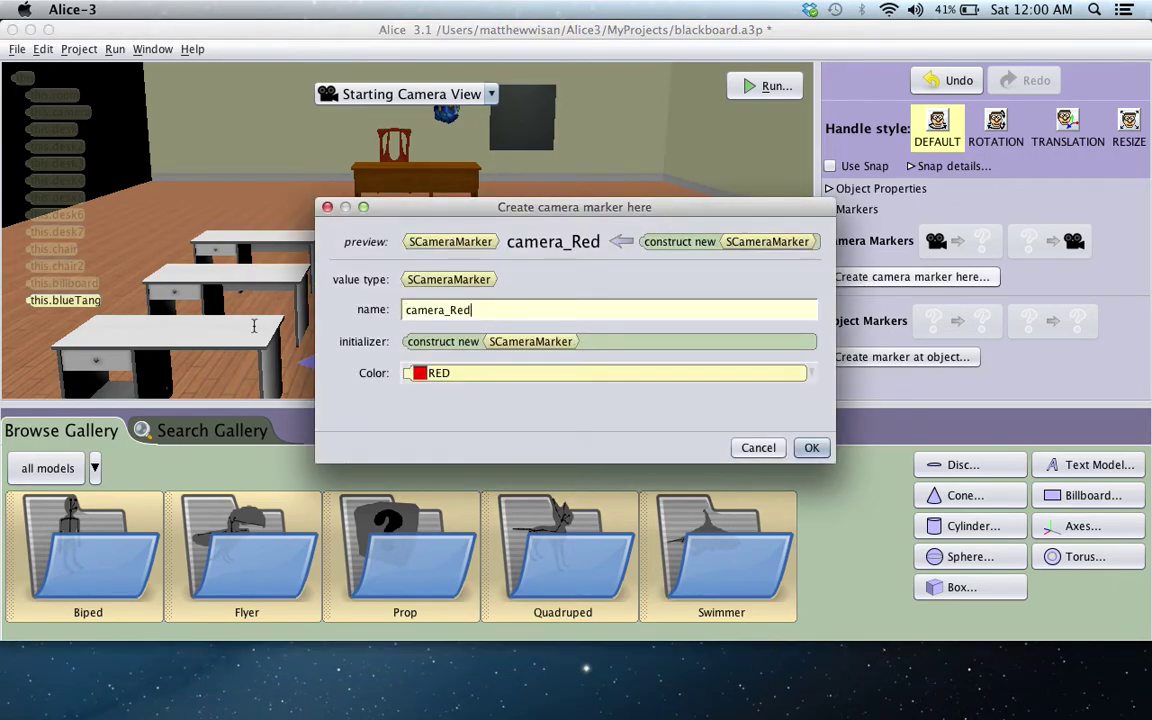
pyautogui.press('super+a')
pyautogui.write('start')
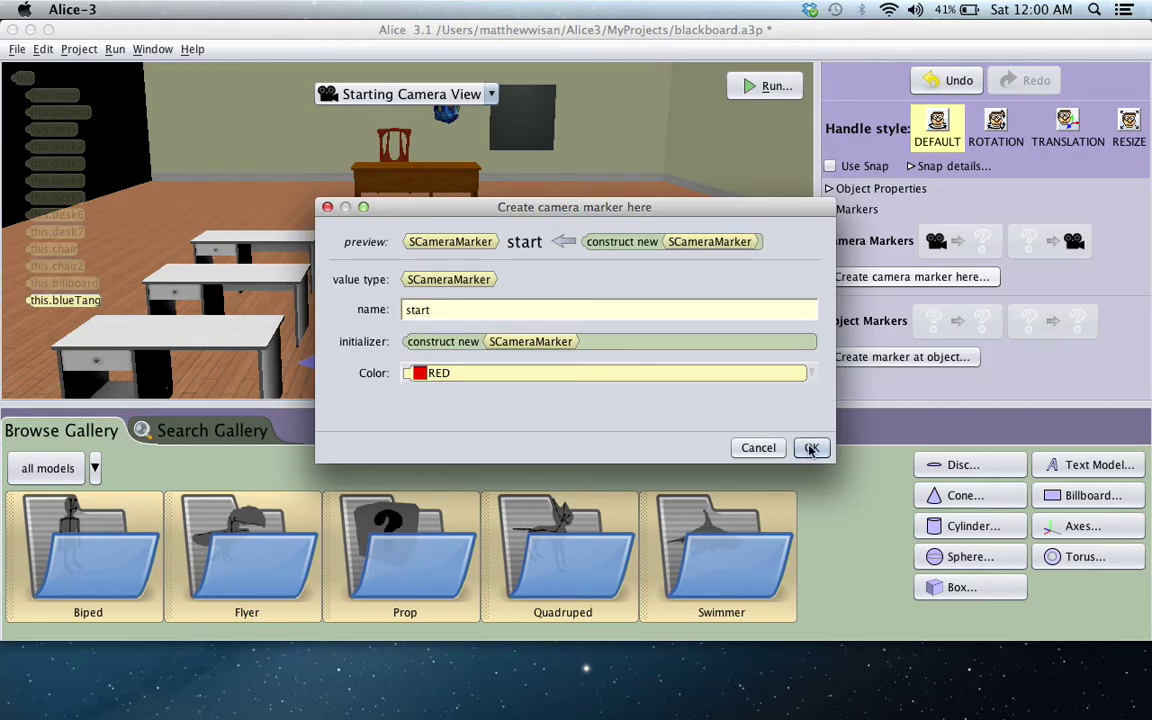
pyautogui.click(811, 447)
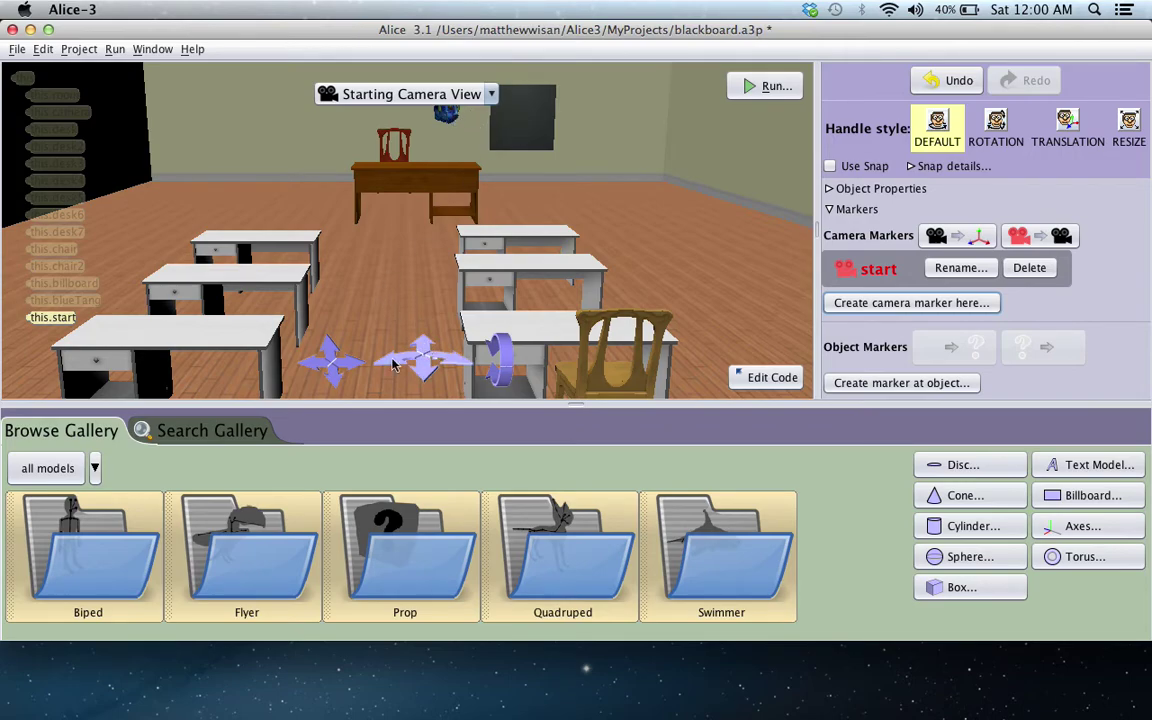
# Step: Move and tilt the camera up close to the blackboard, framing the fish beside it
pyautogui.moveTo(426, 342); pyautogui.dragTo(428, 325)
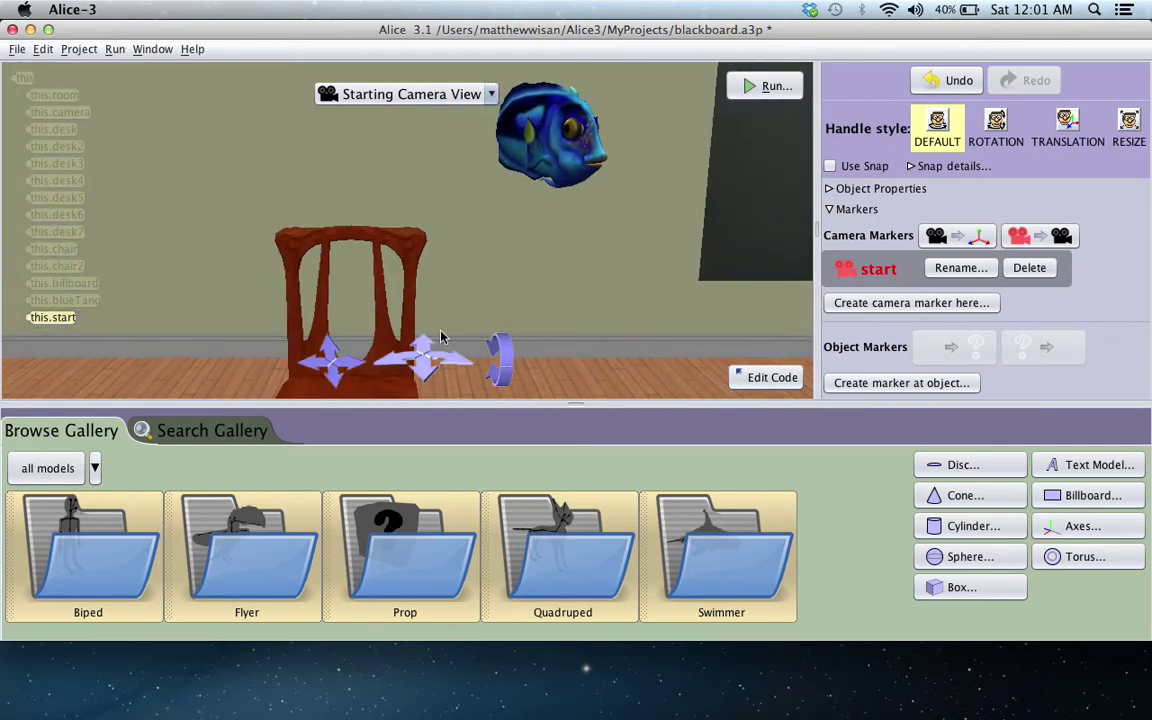
pyautogui.moveTo(353, 368); pyautogui.dragTo(320, 370)
pyautogui.click(336, 350)
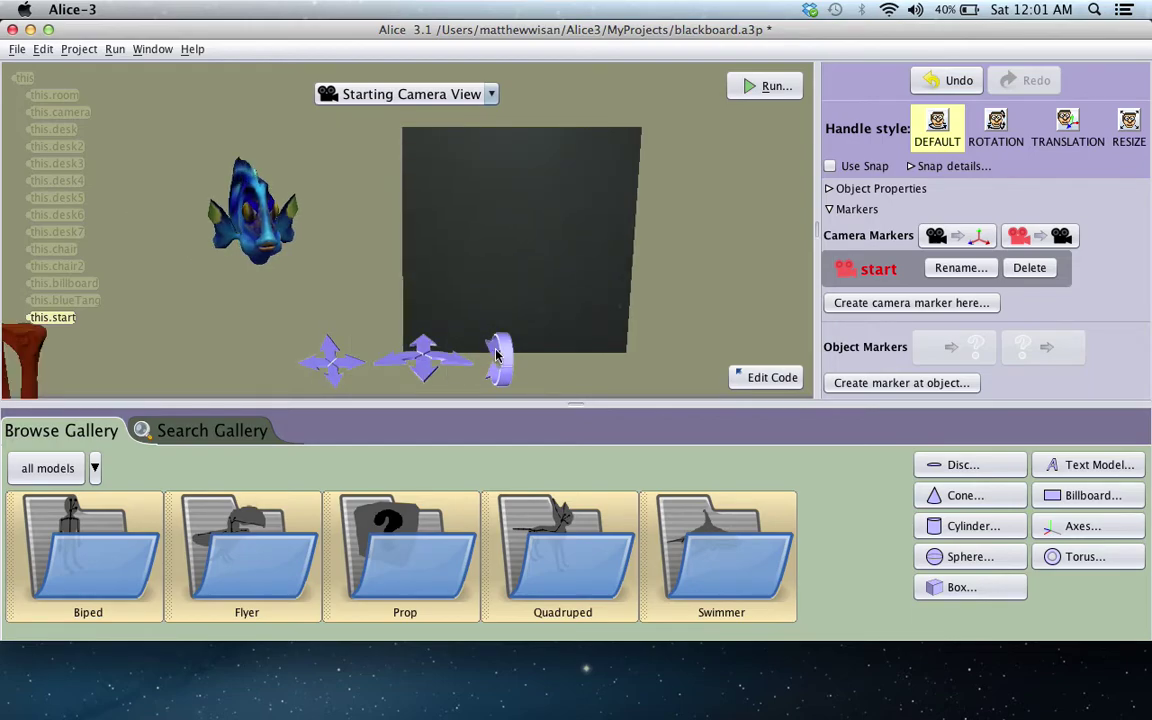
pyautogui.moveTo(497, 355); pyautogui.dragTo(505, 358)
pyautogui.moveTo(428, 347); pyautogui.dragTo(422, 372)
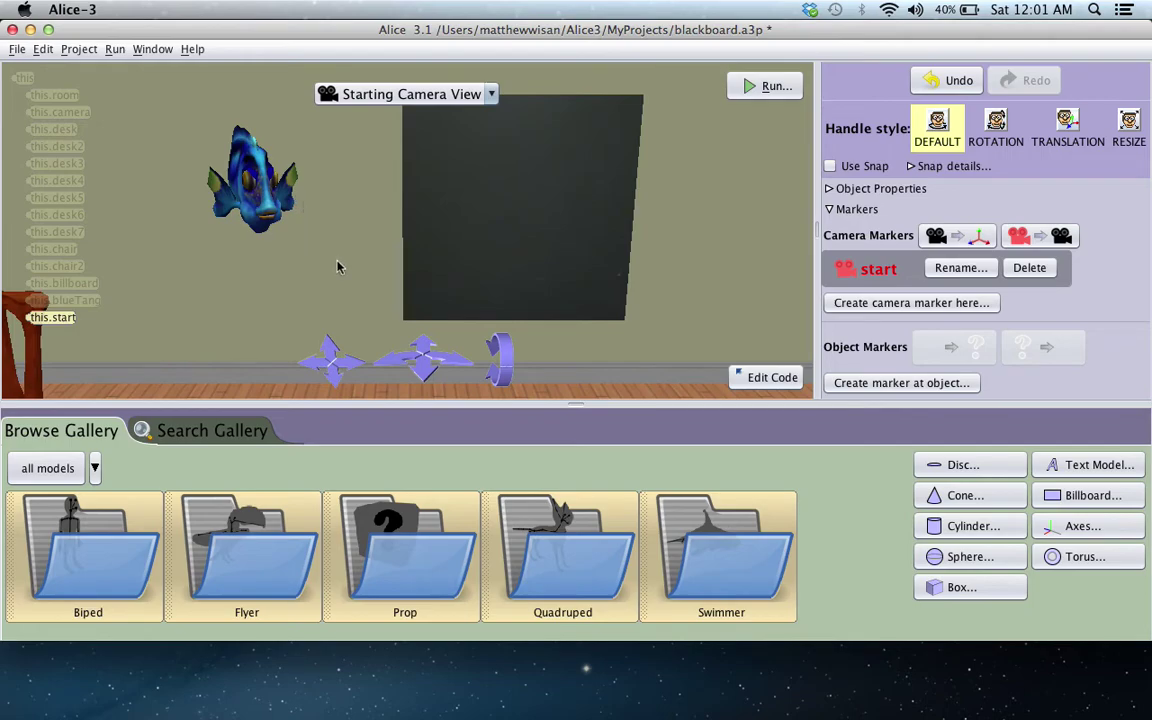
pyautogui.moveTo(329, 373)
pyautogui.mouseDown()
pyautogui.moveTo(333, 348)
pyautogui.moveTo(390, 362)
pyautogui.moveTo(388, 372)
pyautogui.moveTo(348, 362)
pyautogui.mouseUp()
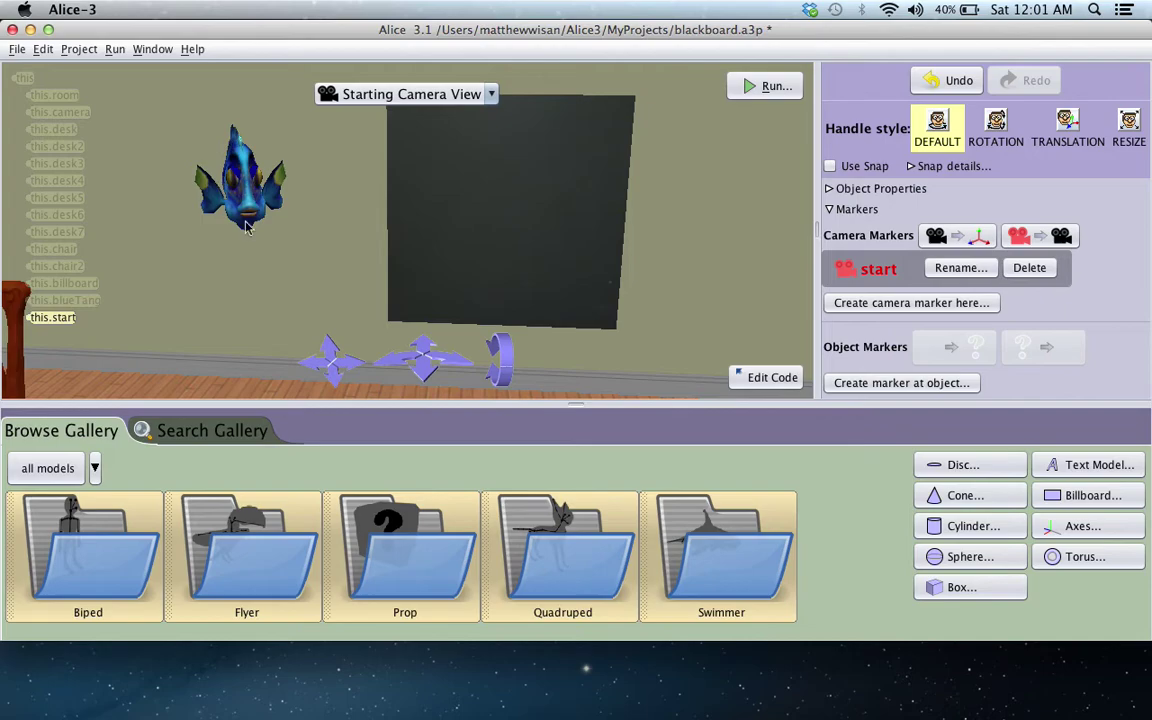
# Step: Rotate the blueTang fish with ROTATION handles, then restore the DEFAULT handle style
pyautogui.click(996, 124)
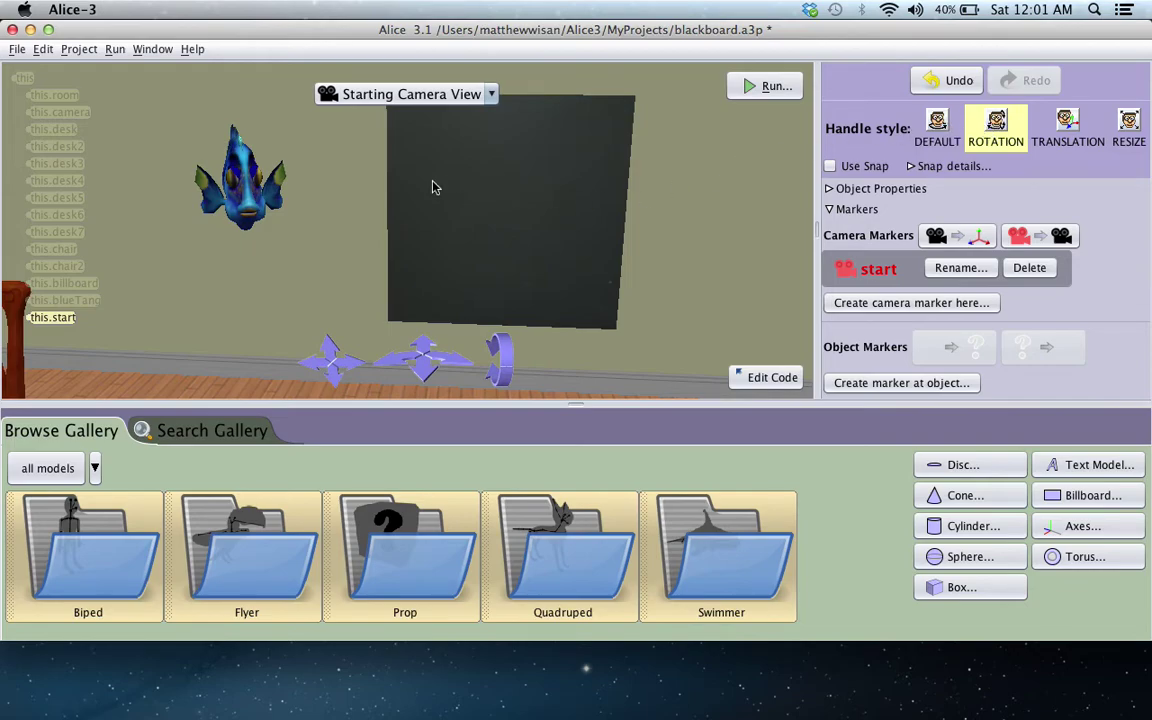
pyautogui.click(231, 172)
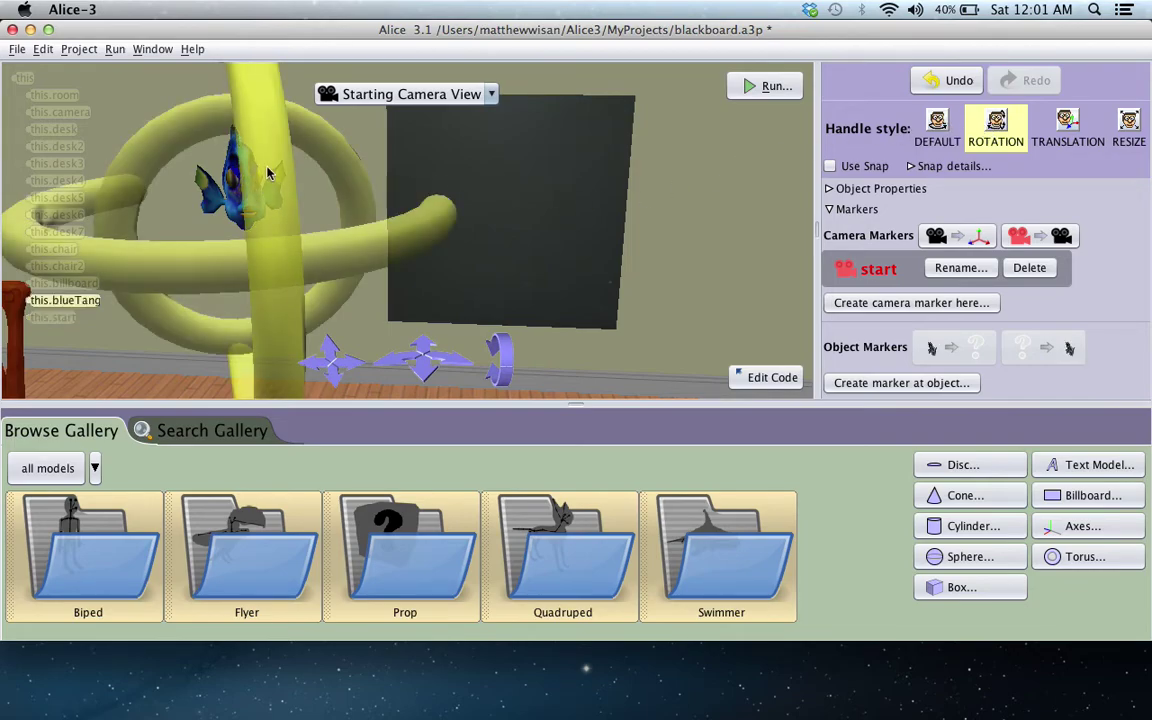
pyautogui.moveTo(267, 174); pyautogui.dragTo(330, 182)
pyautogui.moveTo(228, 250); pyautogui.dragTo(328, 245)
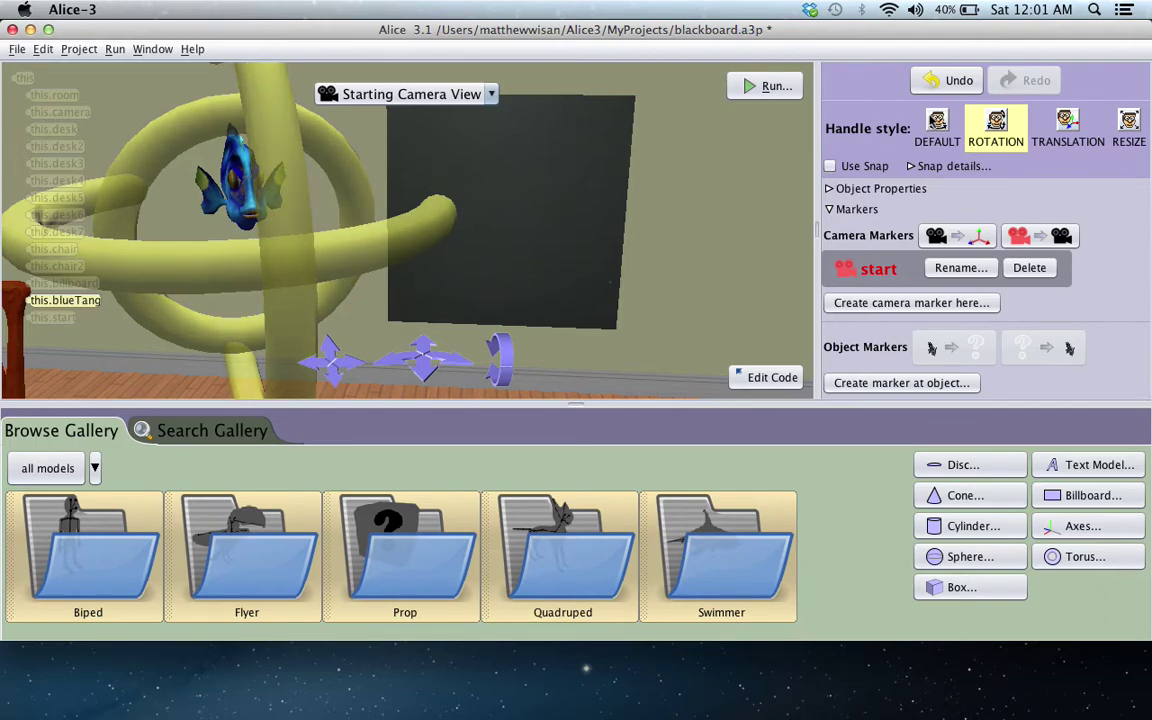
pyautogui.click(940, 122)
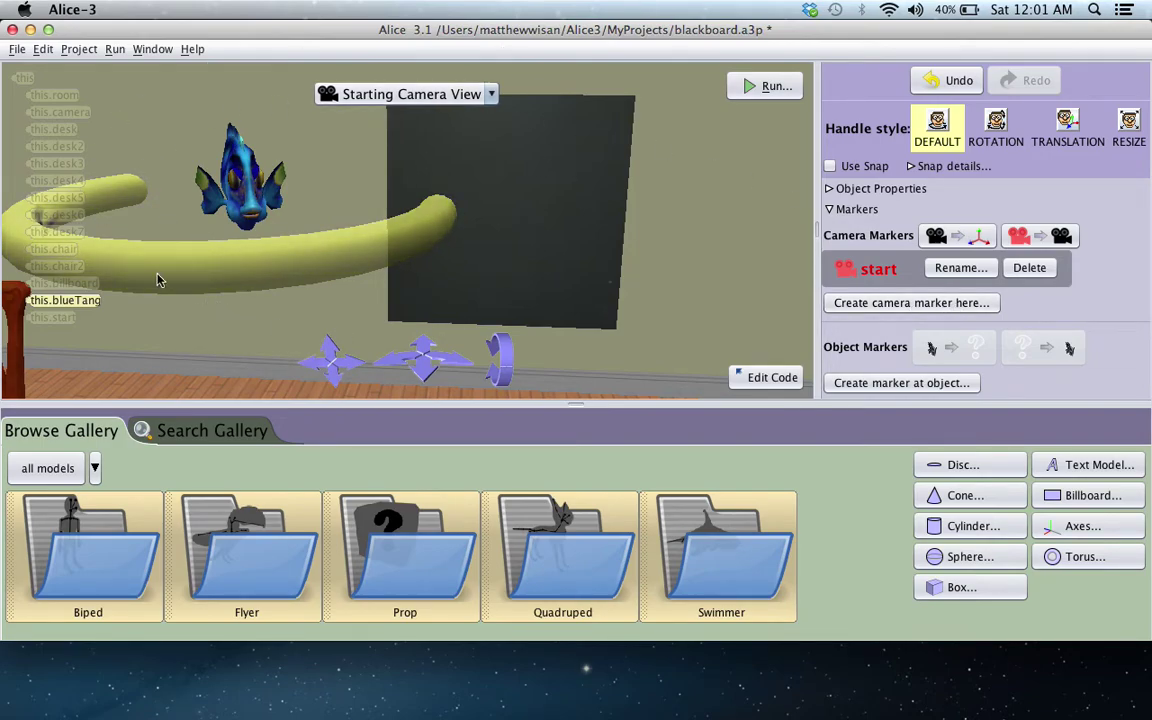
# Step: Save the blackboard close-up as a camera marker named 'blackboard'
pyautogui.click(835, 302)
pyautogui.moveTo(497, 311); pyautogui.dragTo(270, 305)
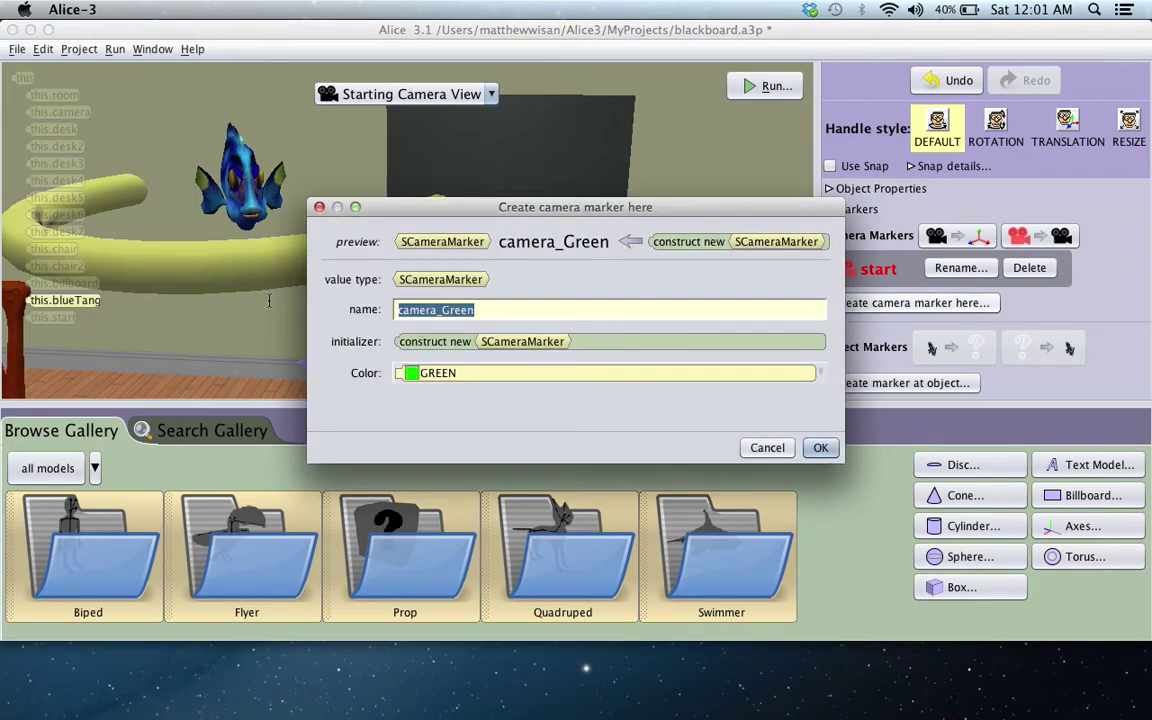
pyautogui.write('back')
pyautogui.press('BackSpace')
pyautogui.press('BackSpace')
pyautogui.write('l')
pyautogui.press('BackSpace')
pyautogui.press('BackSpace')
pyautogui.write('lackboard')
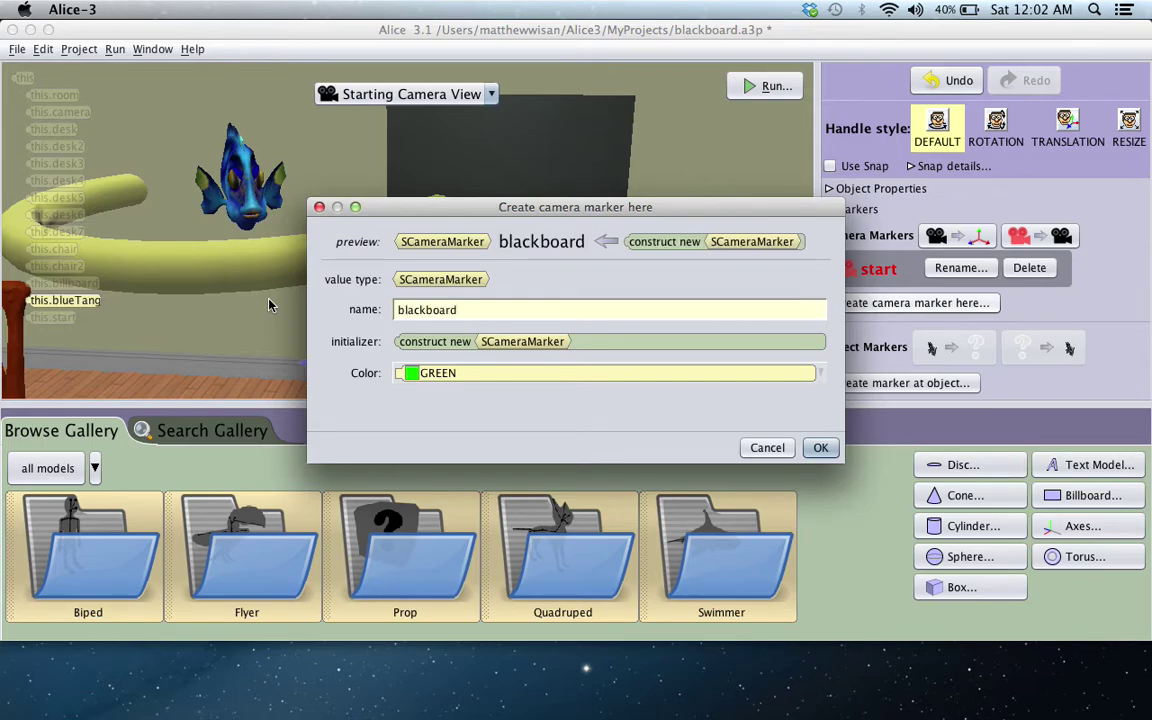
pyautogui.click(820, 447)
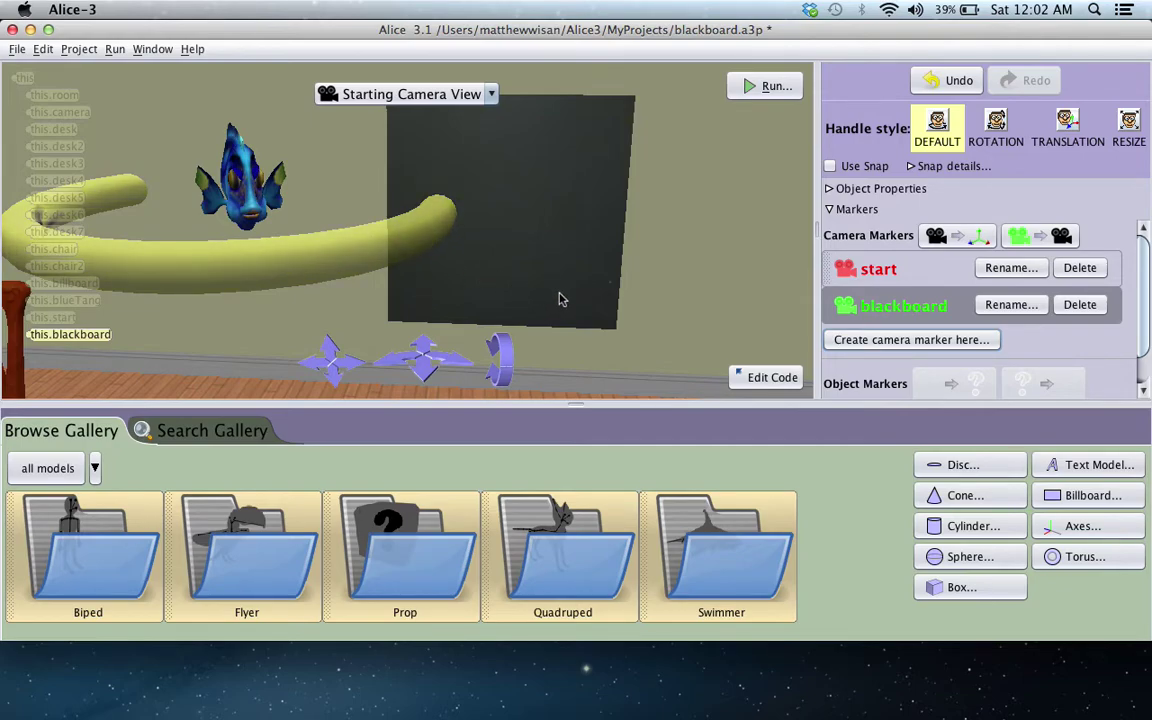
# Step: Move the camera back to the 'start' marker's wide classroom view
pyautogui.click(870, 272)
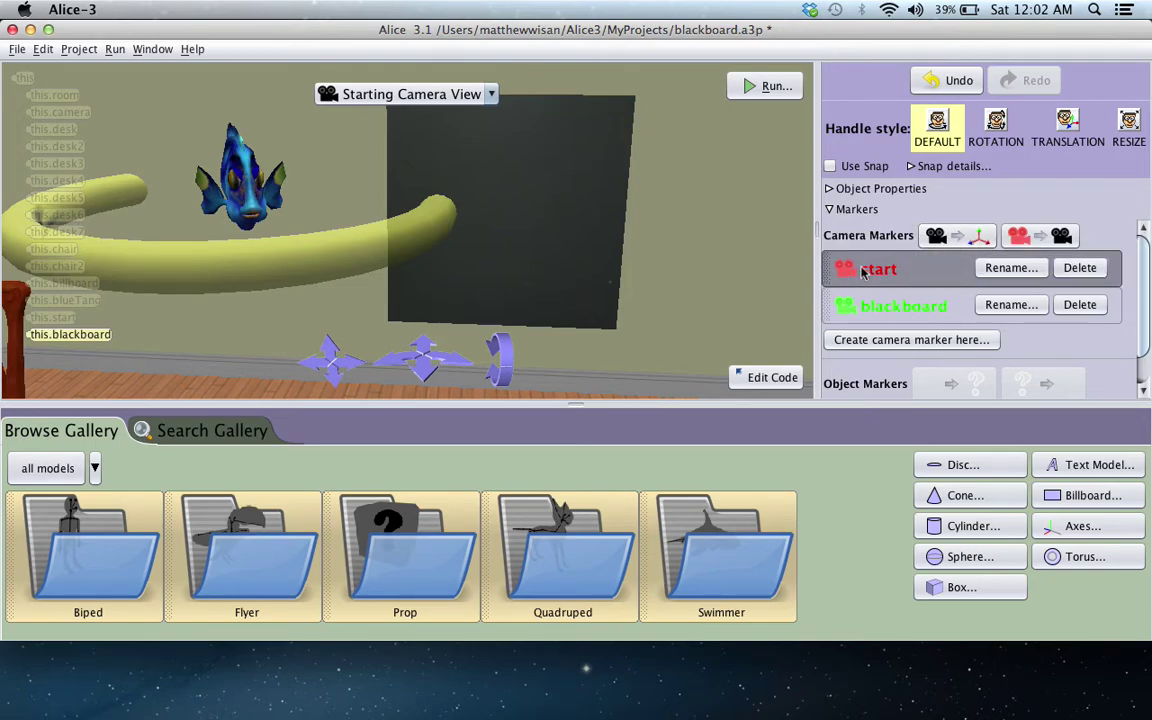
pyautogui.click(958, 237)
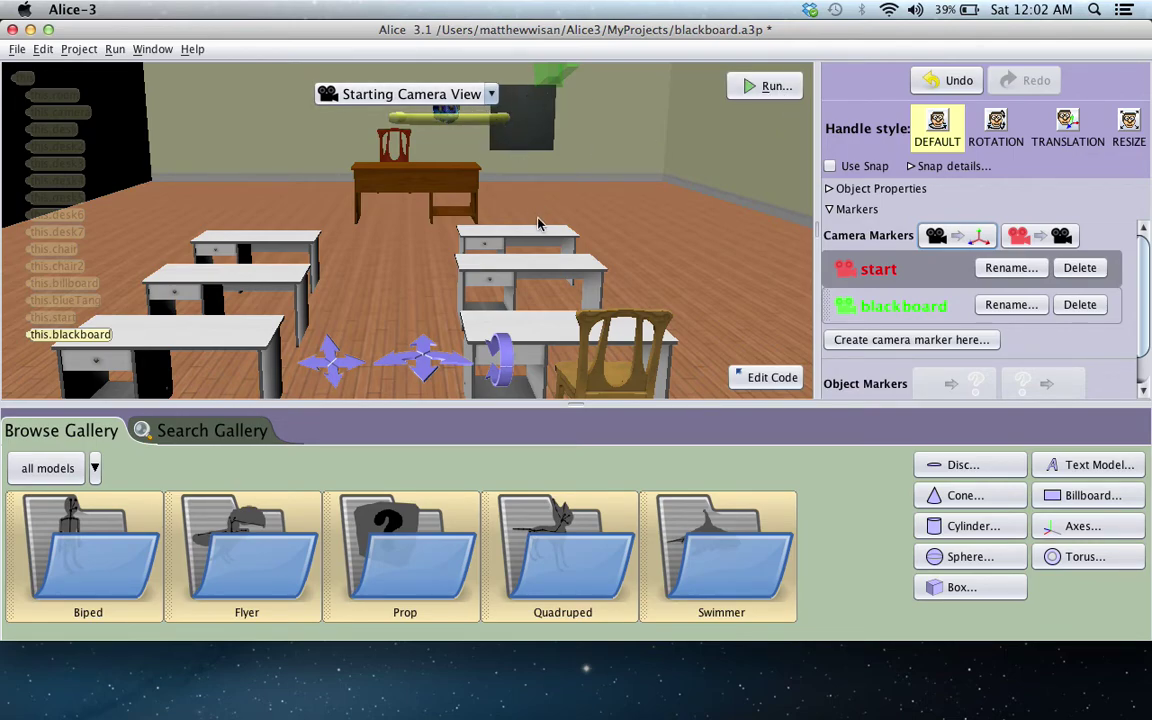
# Step: Add 'this.camera moveAndOrientTo this.blackboard' below the 2.0 delay in myFirstMethod
pyautogui.click(766, 378)
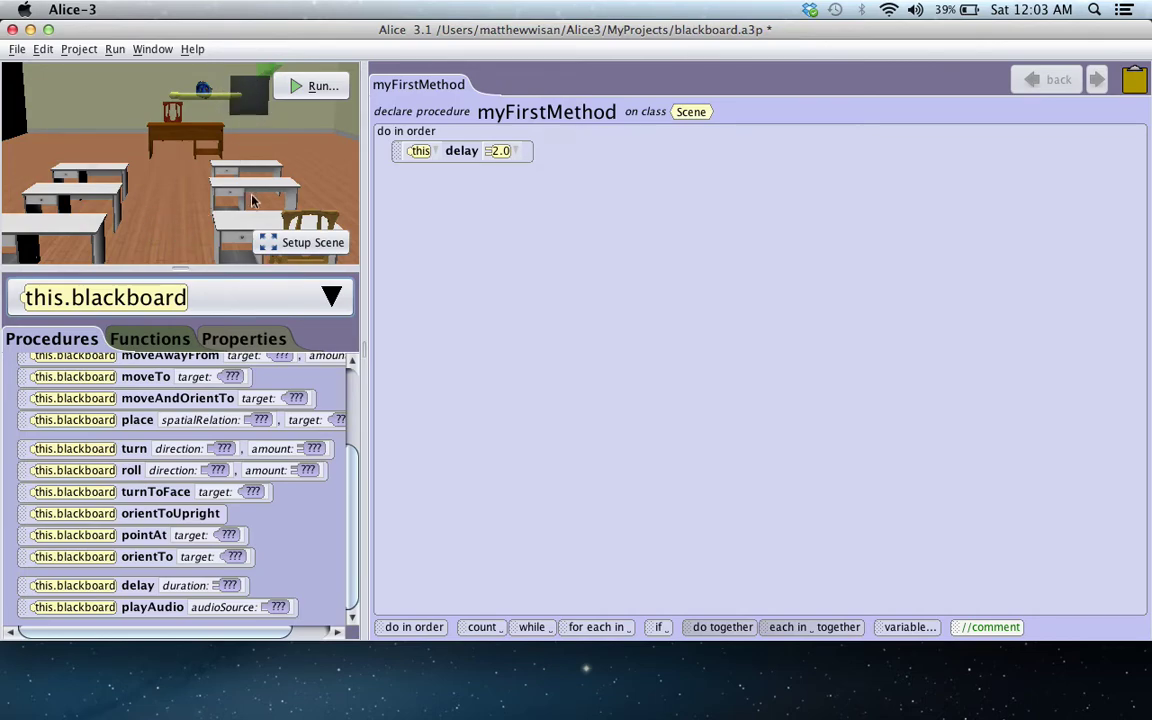
pyautogui.click(252, 300)
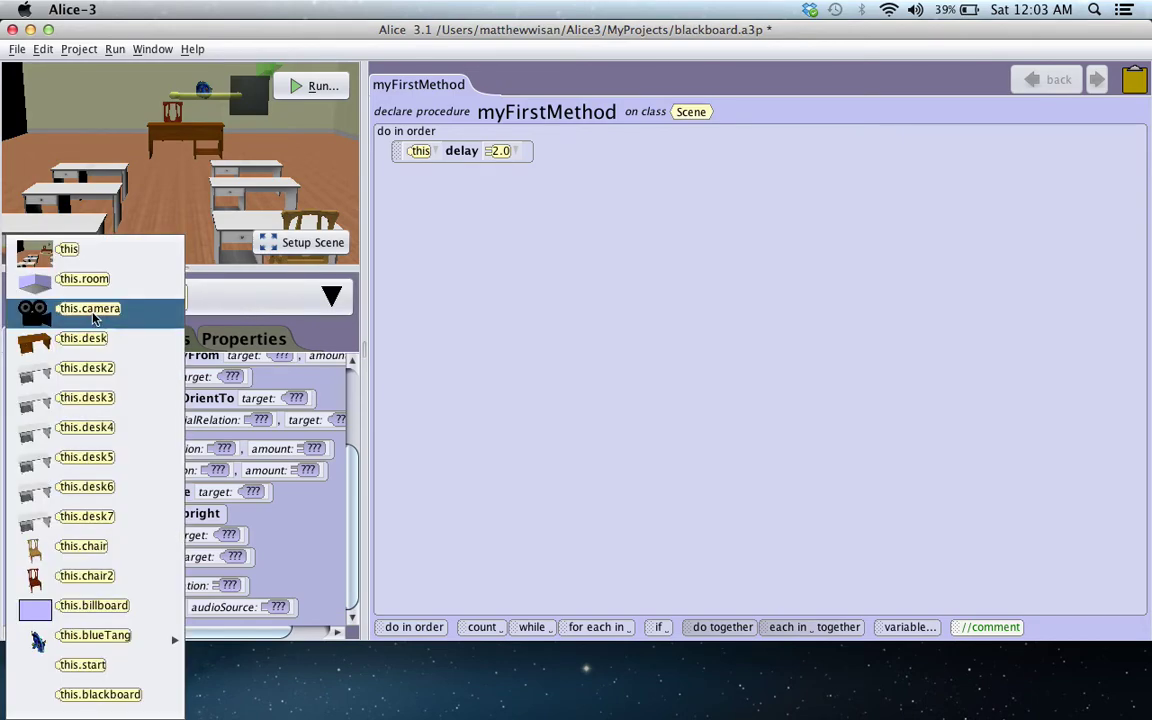
pyautogui.click(94, 316)
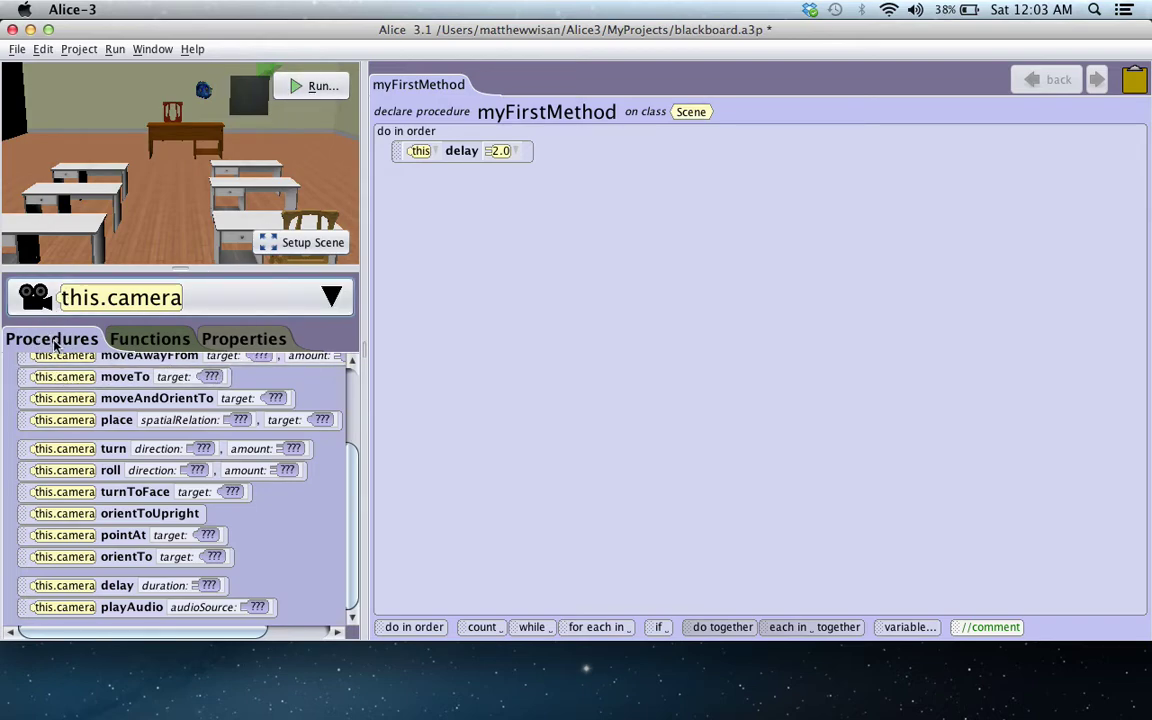
pyautogui.moveTo(352, 507); pyautogui.dragTo(355, 400)
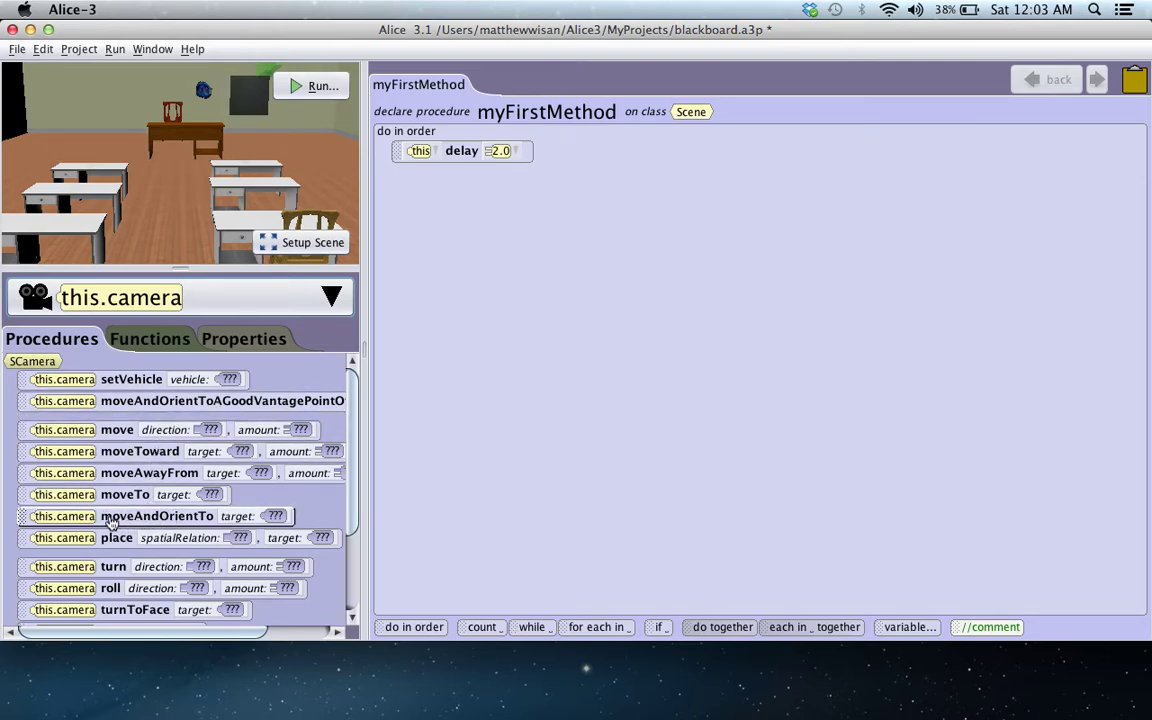
pyautogui.moveTo(105, 516); pyautogui.dragTo(478, 260)
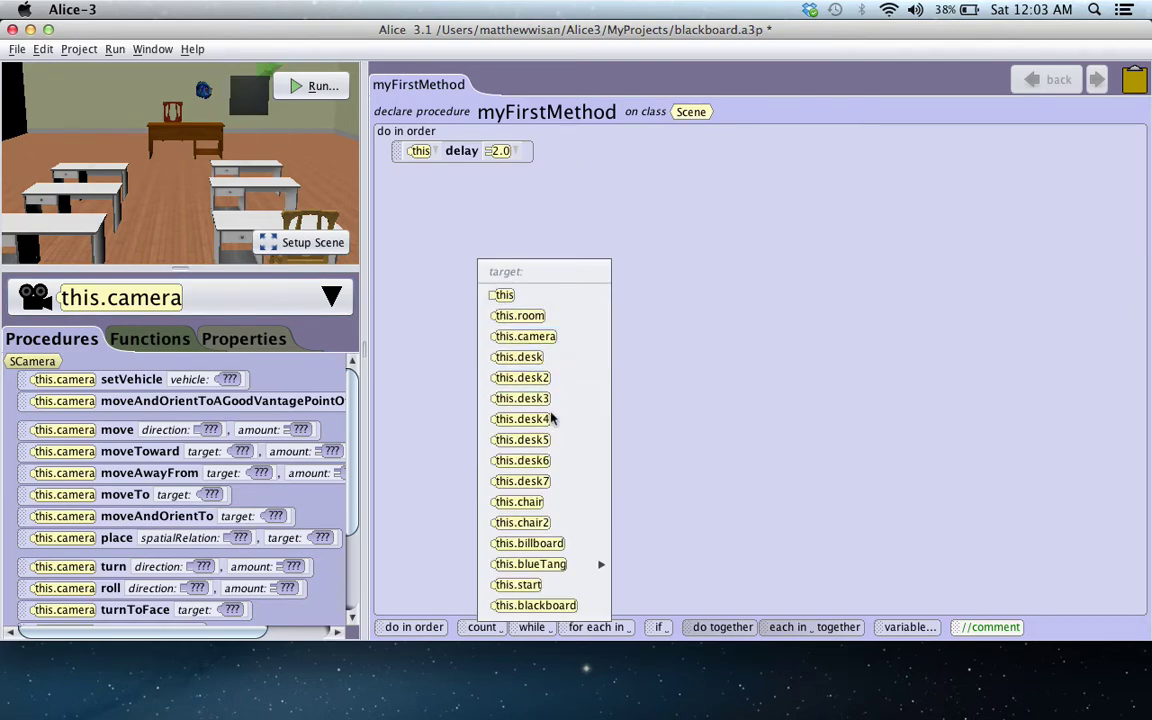
pyautogui.click(572, 606)
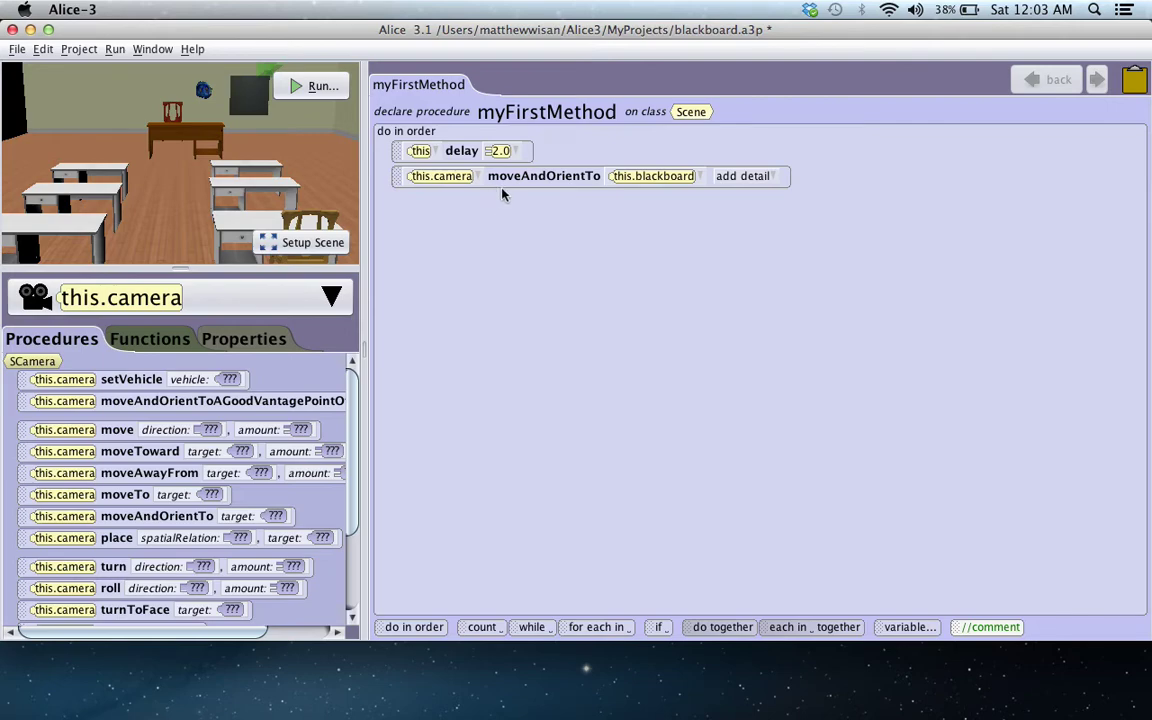
pyautogui.click(698, 177)
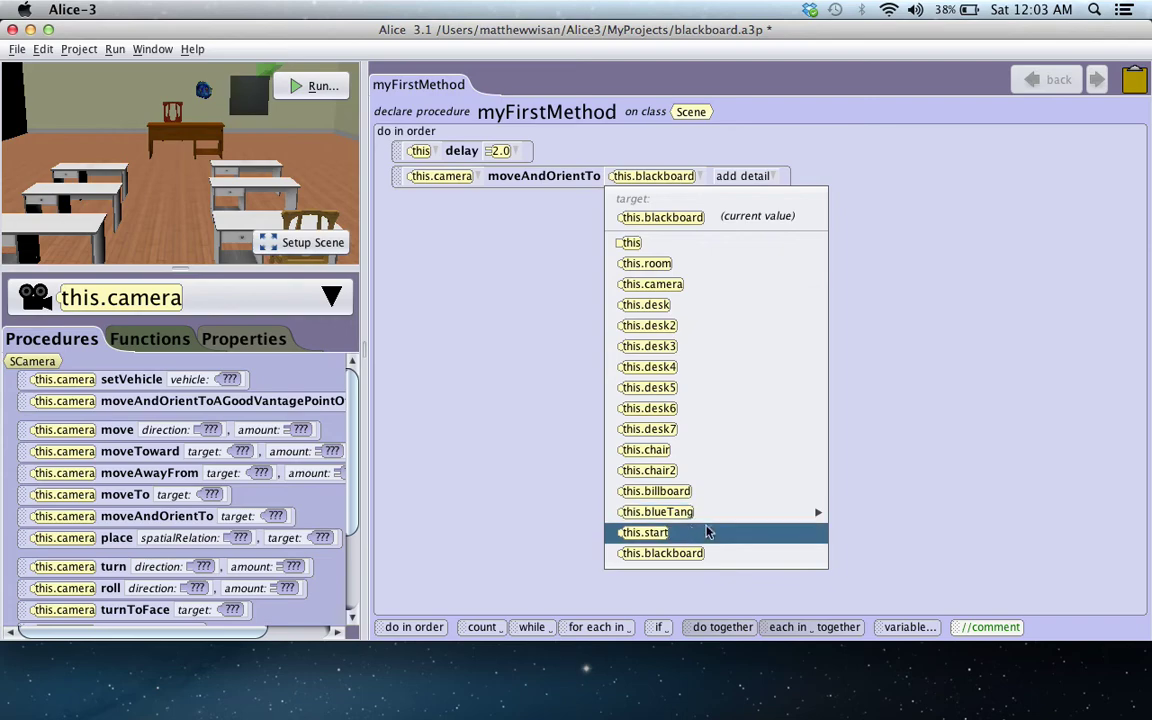
pyautogui.click(460, 354)
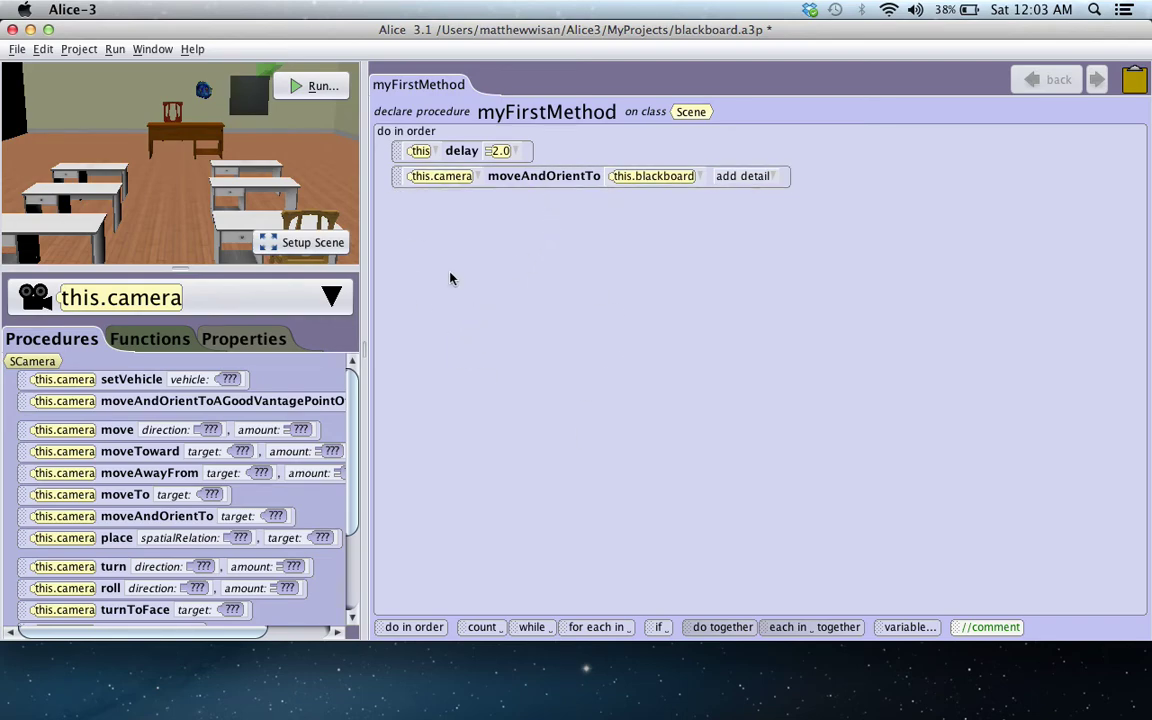
pyautogui.click(305, 292)
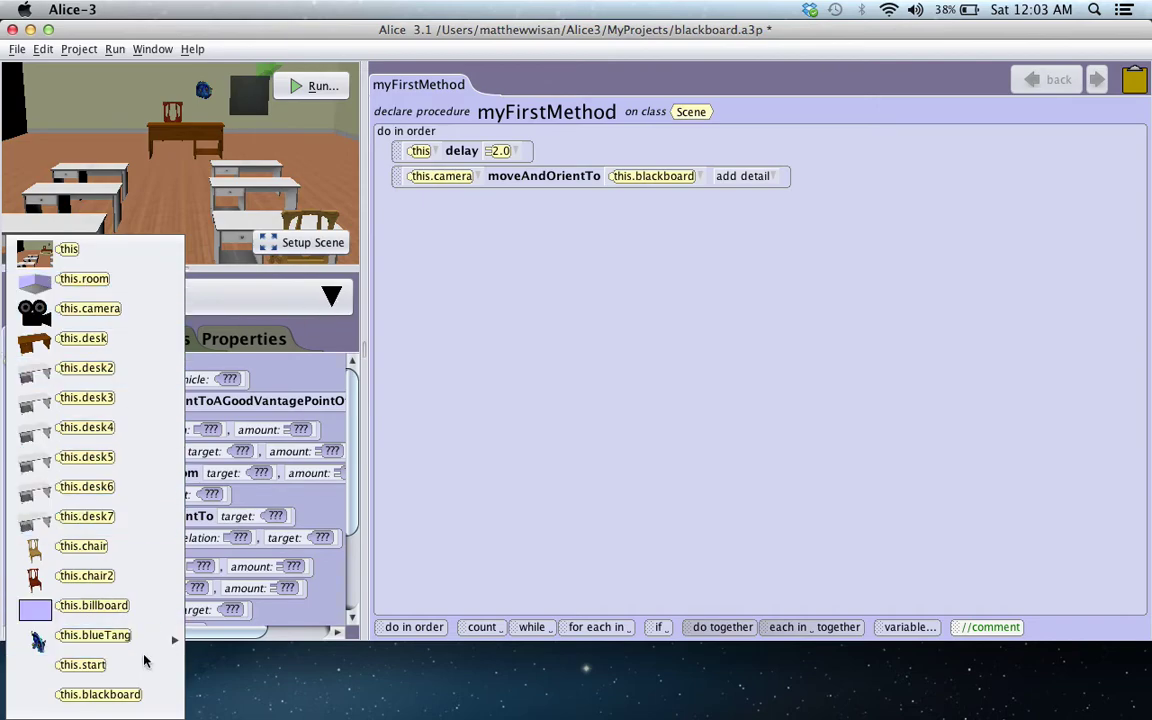
pyautogui.click(539, 317)
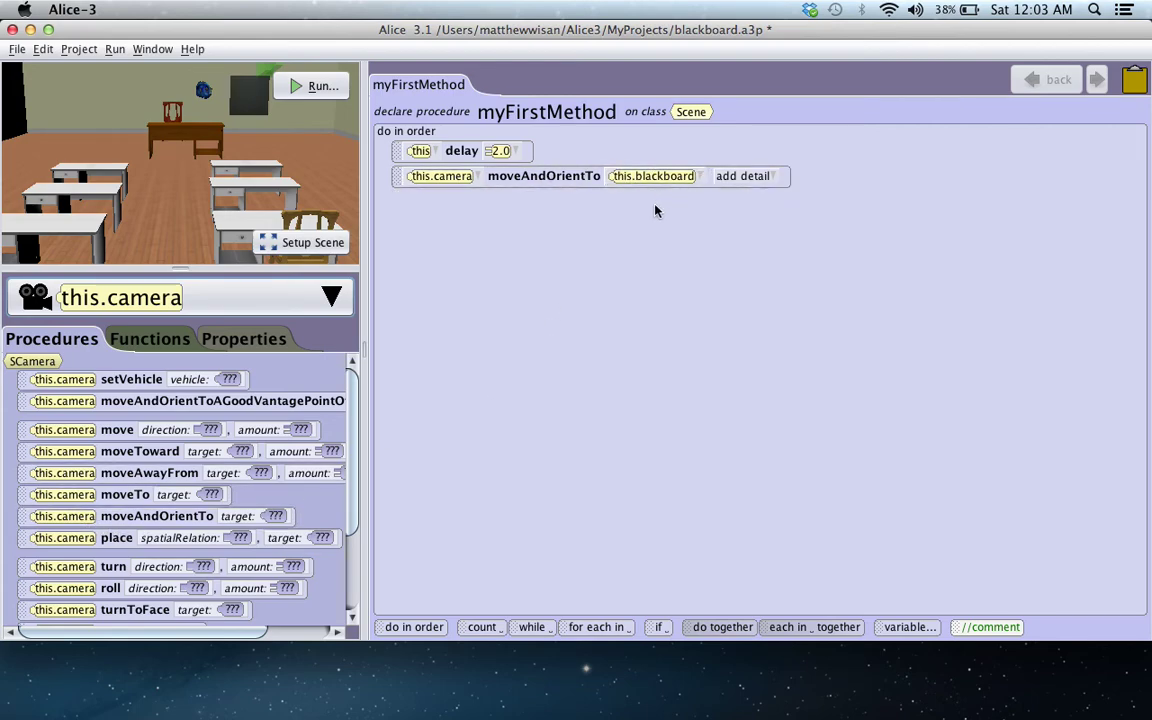
pyautogui.click(310, 86)
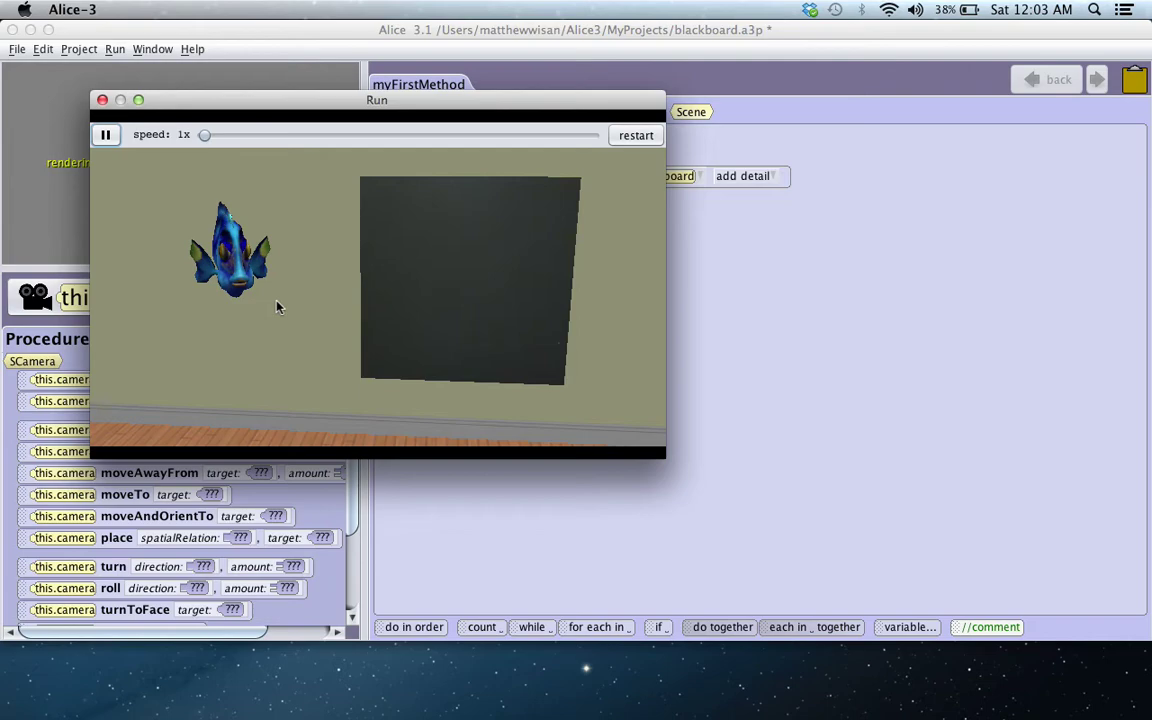
pyautogui.click(102, 99)
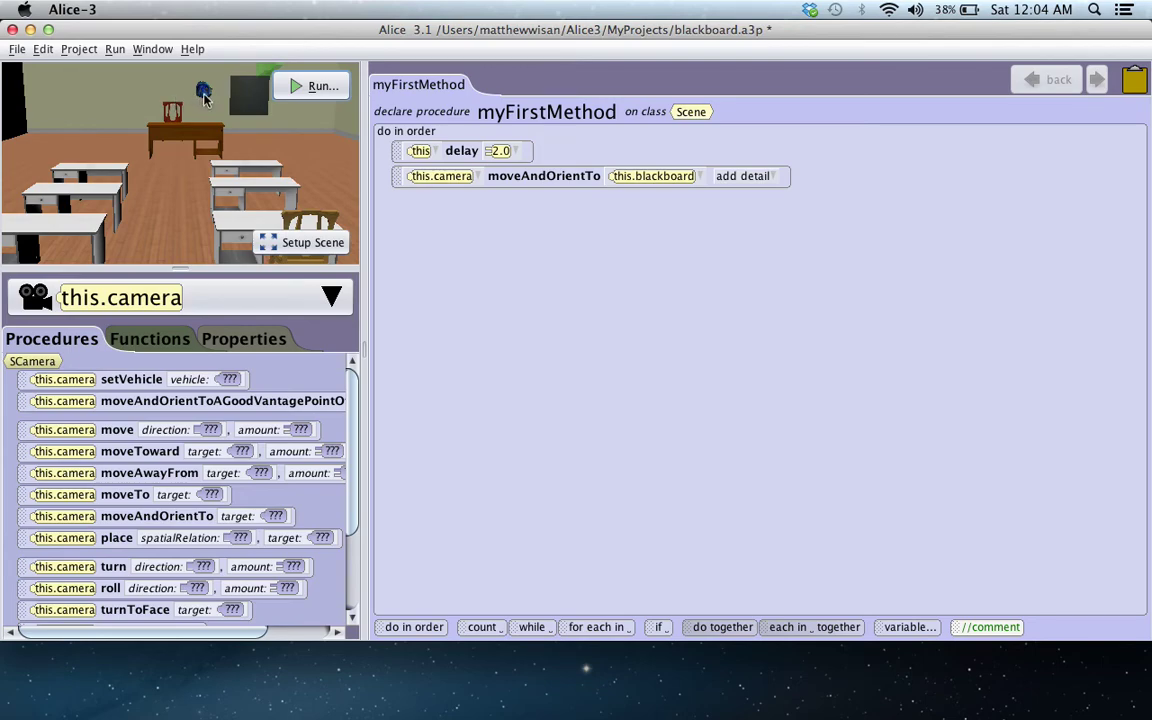
# Step: In Setup Scene, set this.blueTang's Opacity property to 0.0
pyautogui.click(300, 243)
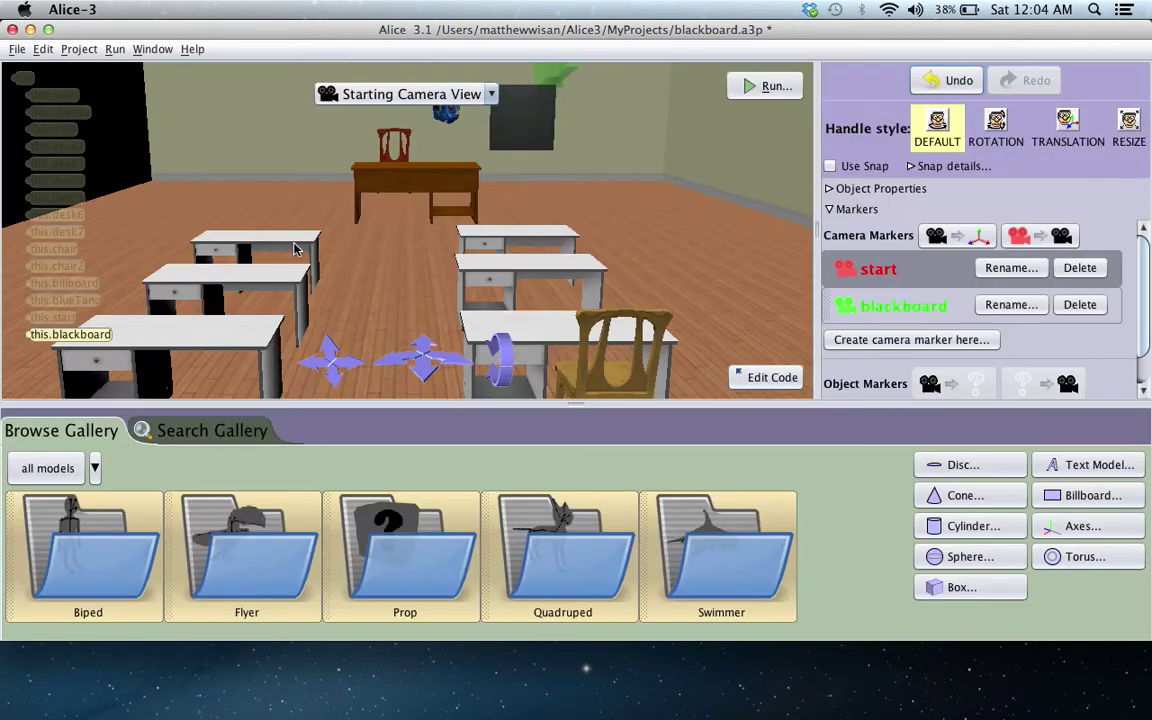
pyautogui.click(830, 189)
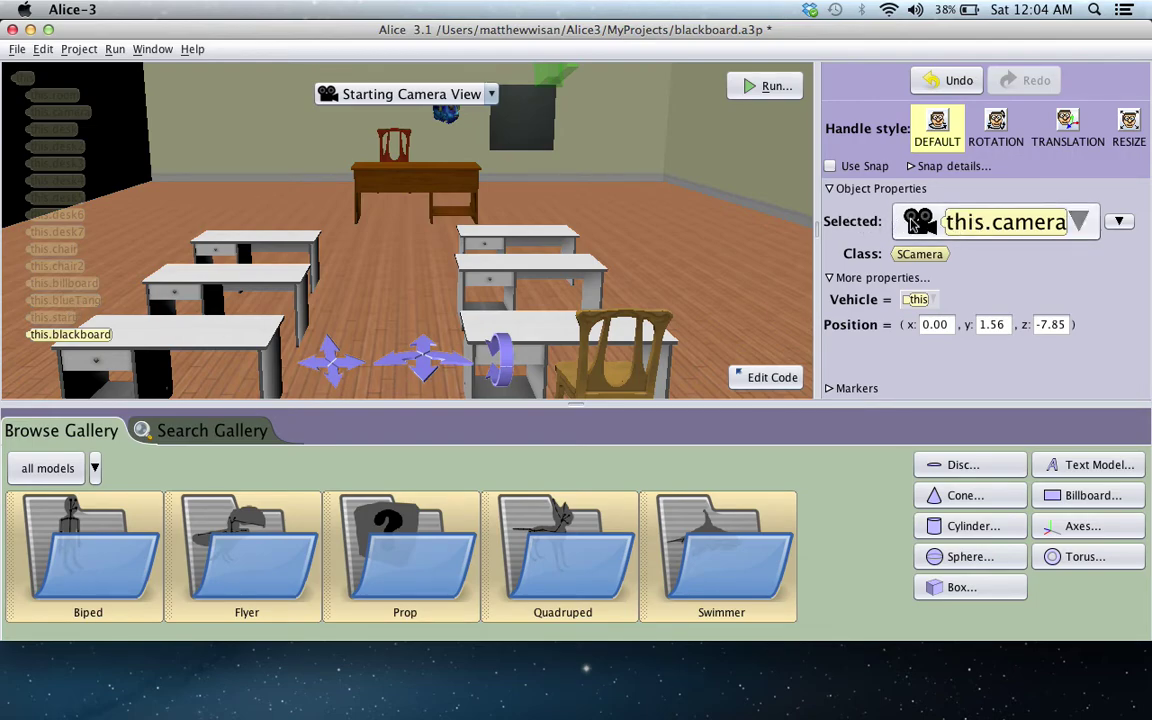
pyautogui.click(1075, 228)
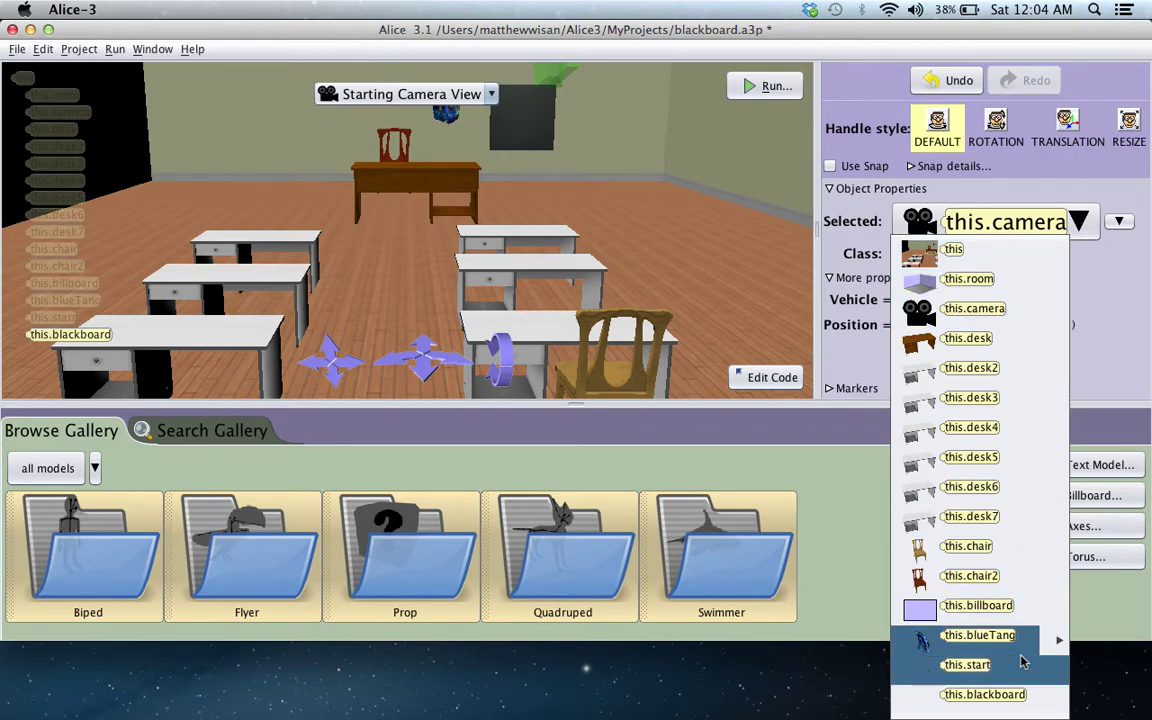
pyautogui.click(975, 635)
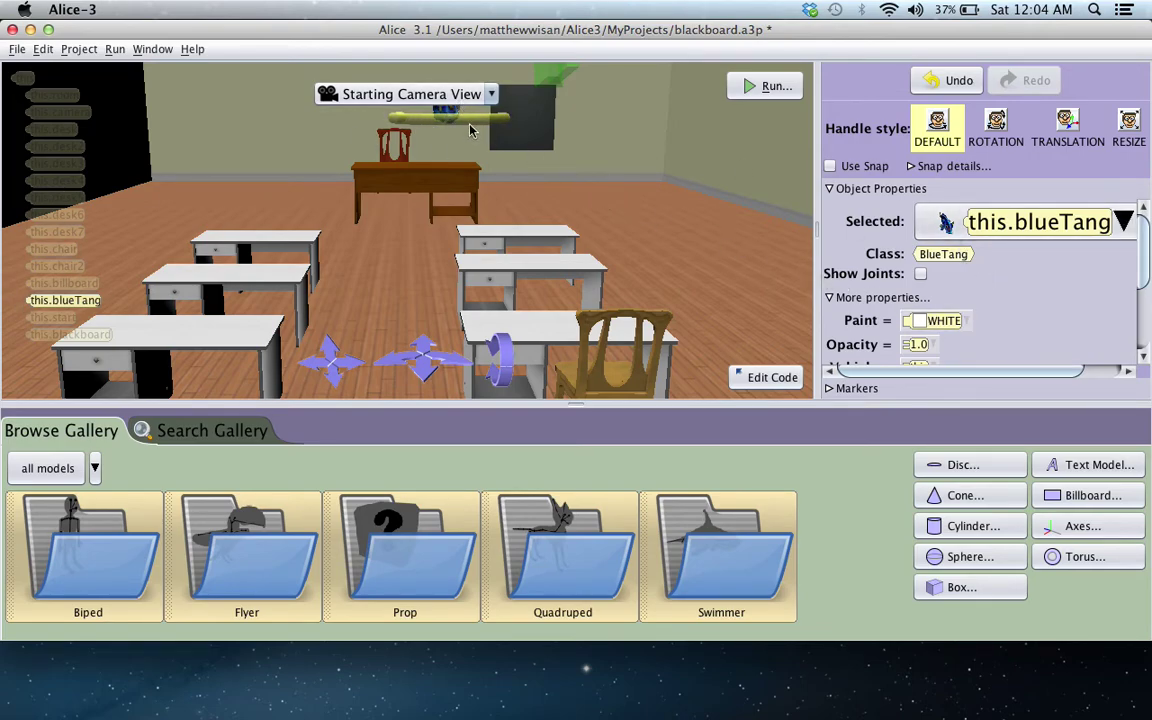
pyautogui.scroll(-3, 1031, 240)
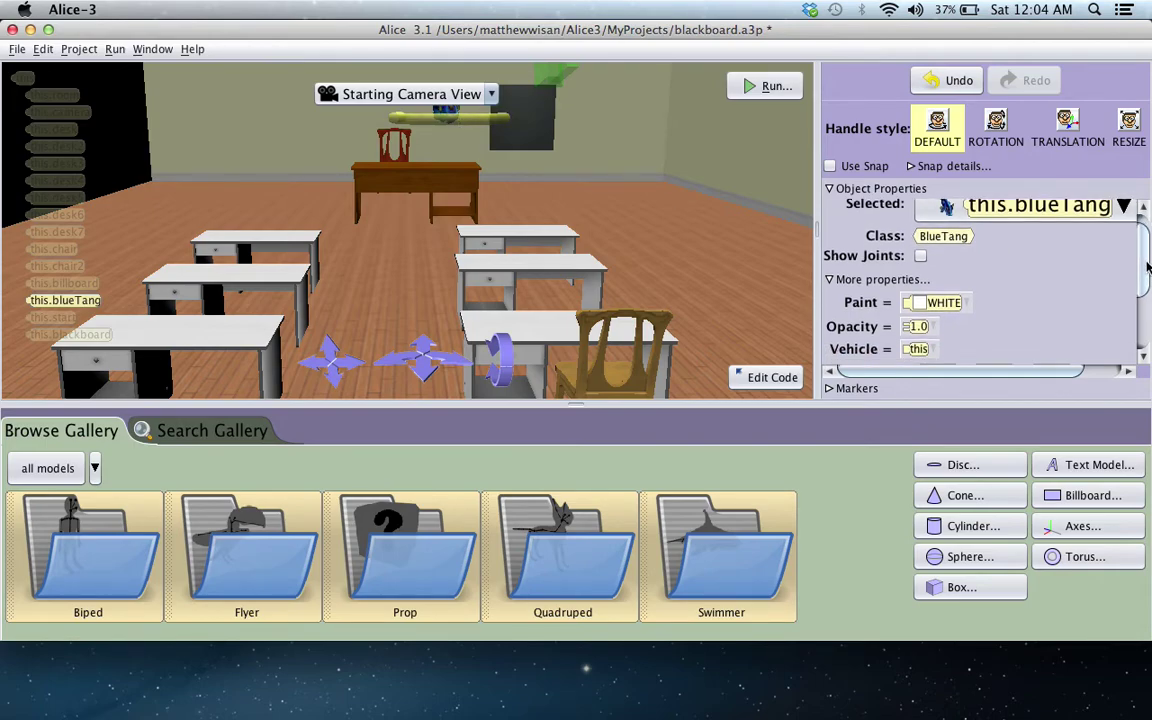
pyautogui.scroll(-1, 1100, 288)
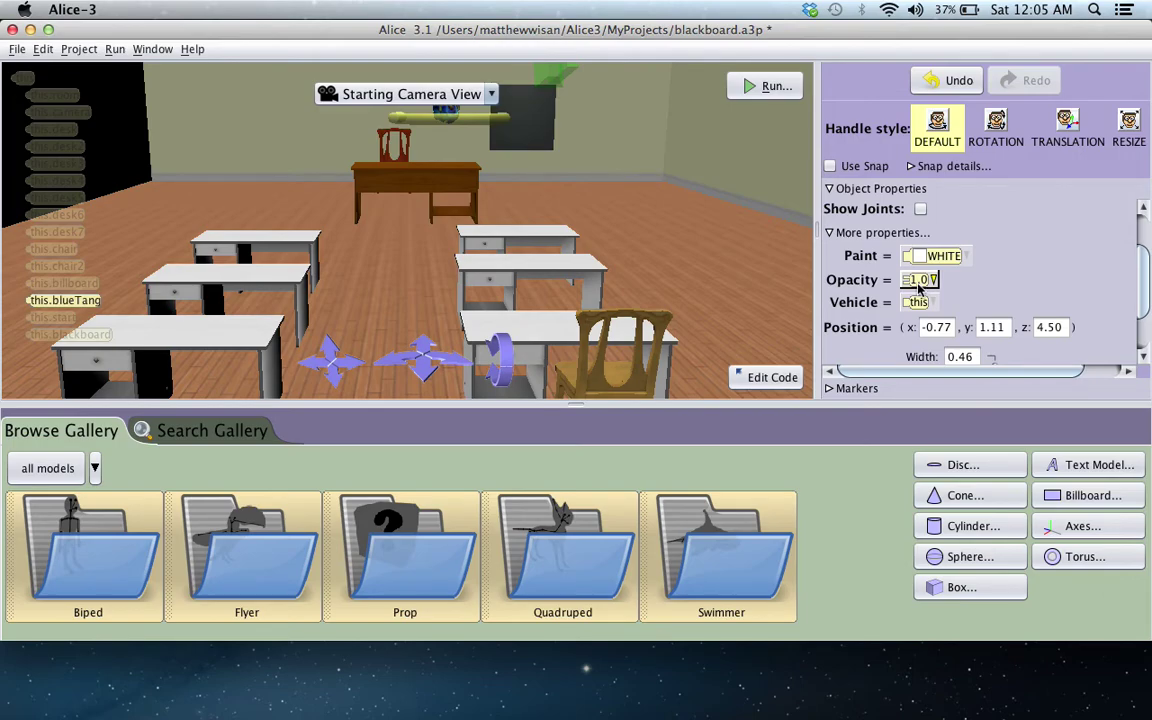
pyautogui.click(922, 281)
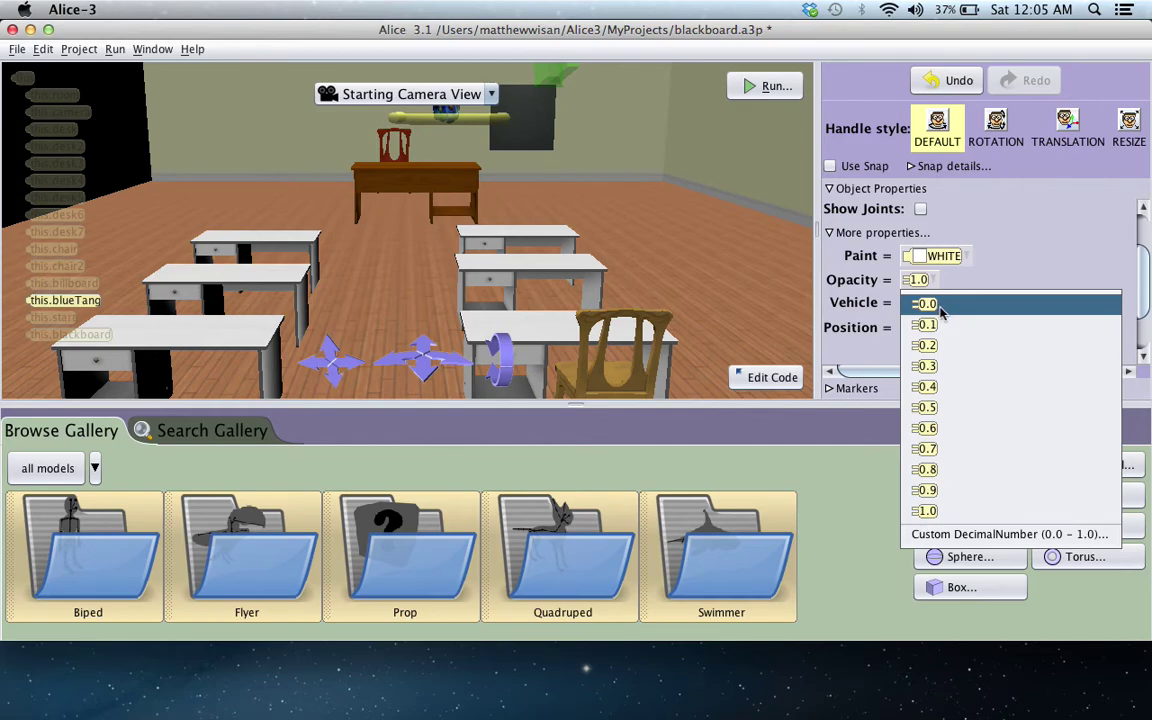
pyautogui.click(940, 305)
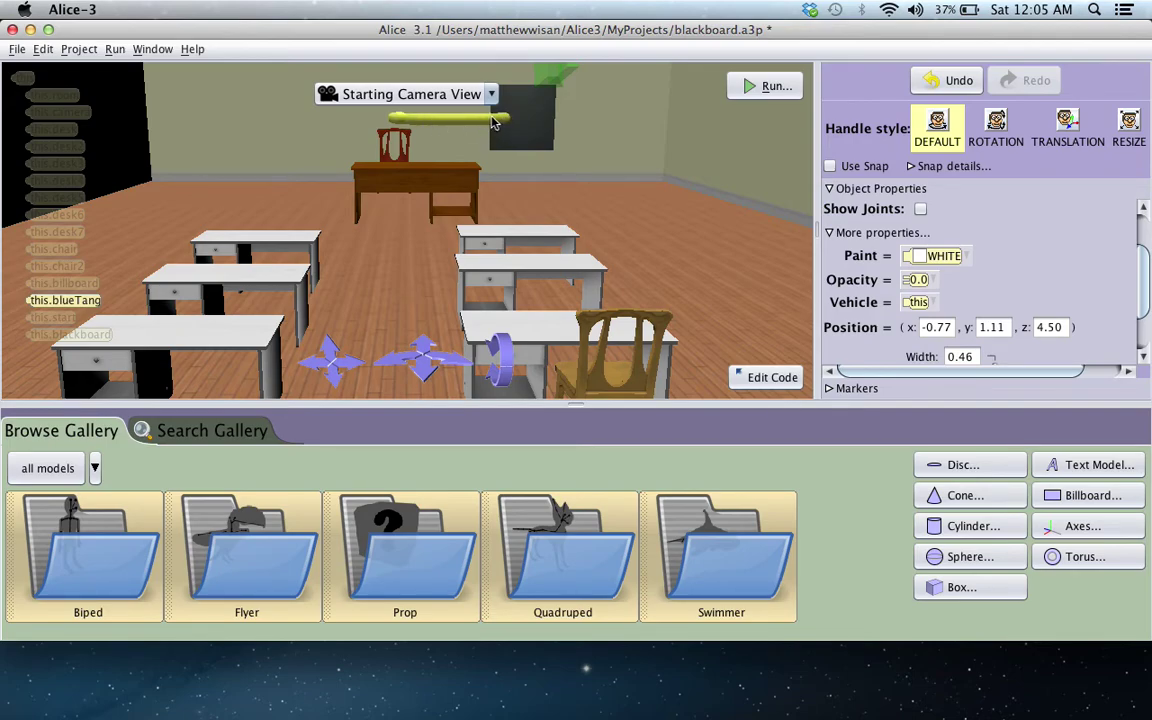
# Step: Undo the accidental desk change and return to the code editor
pyautogui.click(445, 180)
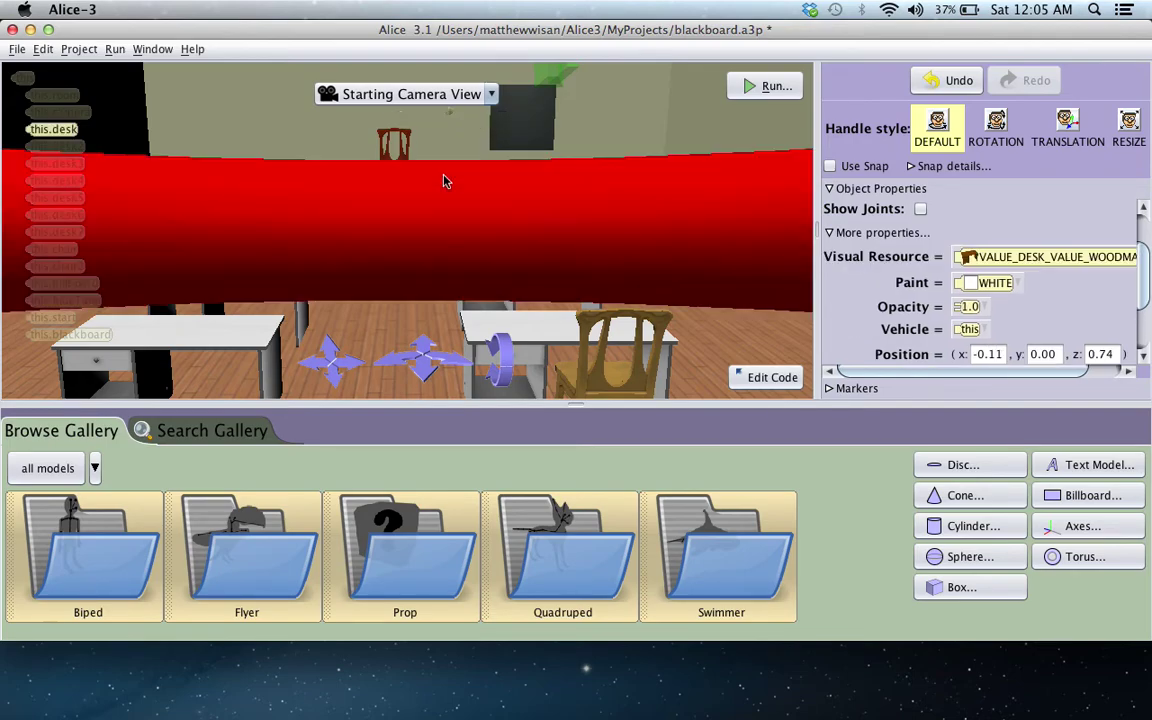
pyautogui.press('super+z')
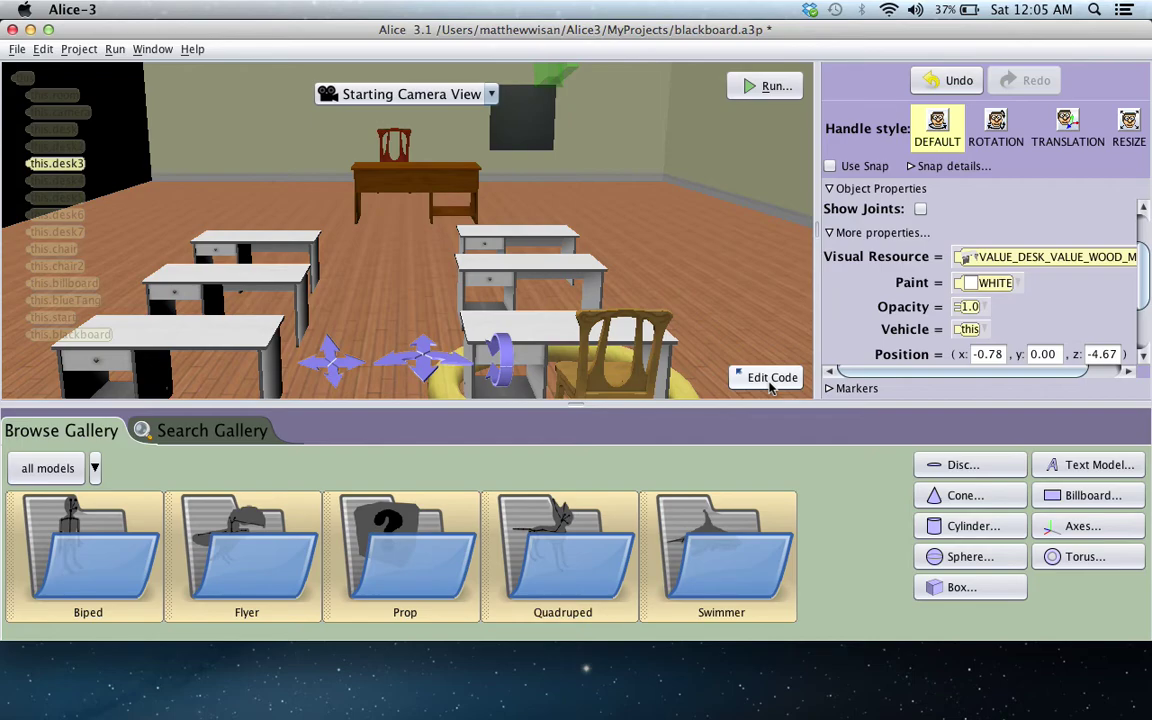
pyautogui.click(770, 379)
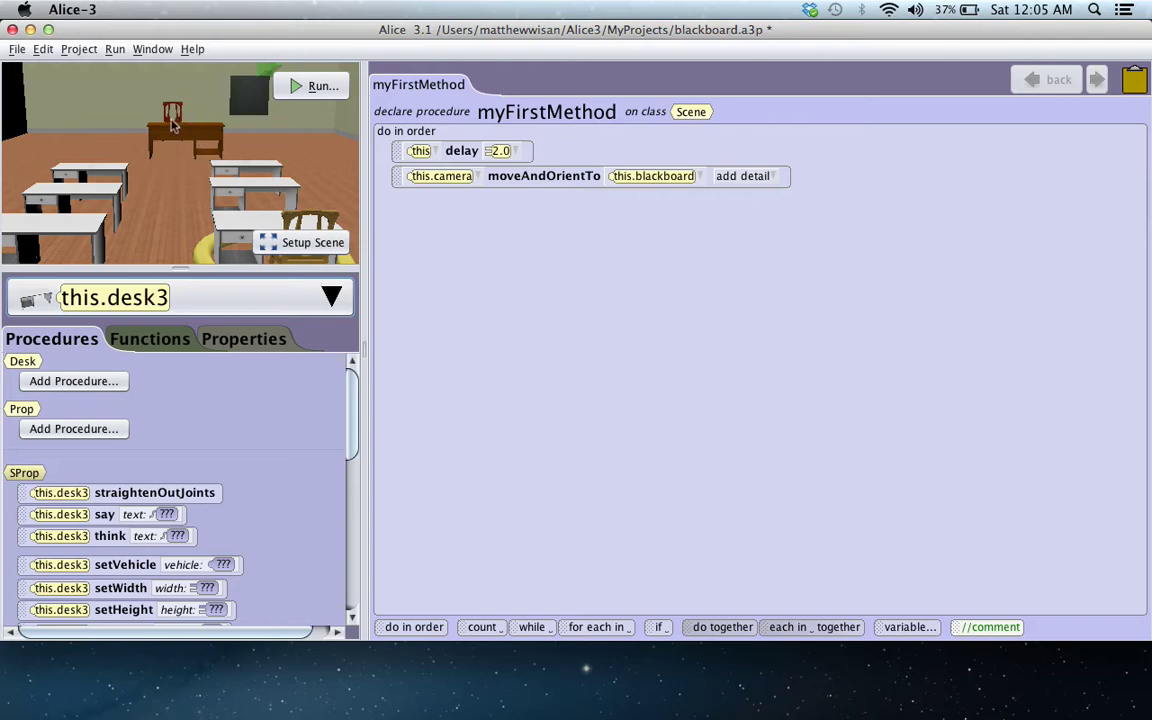
# Step: Append 'this.blueTang setOpacity 1.0' to myFirstMethod, then select a desk in the scene
pyautogui.click(213, 306)
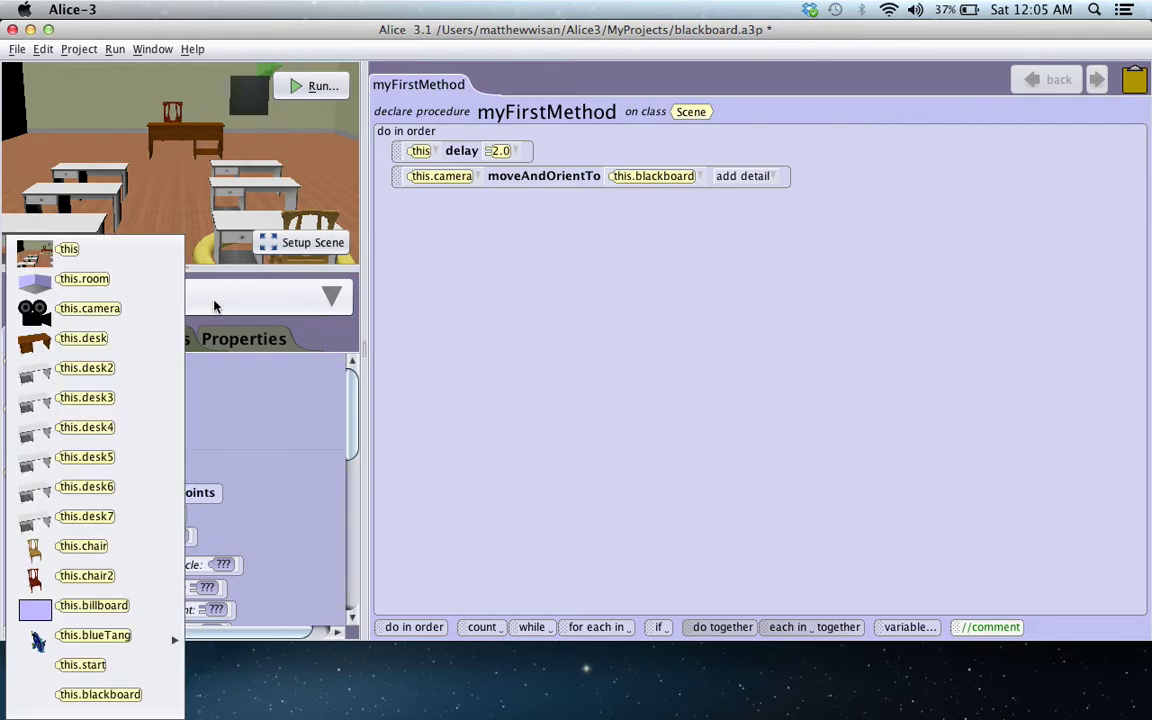
pyautogui.click(90, 638)
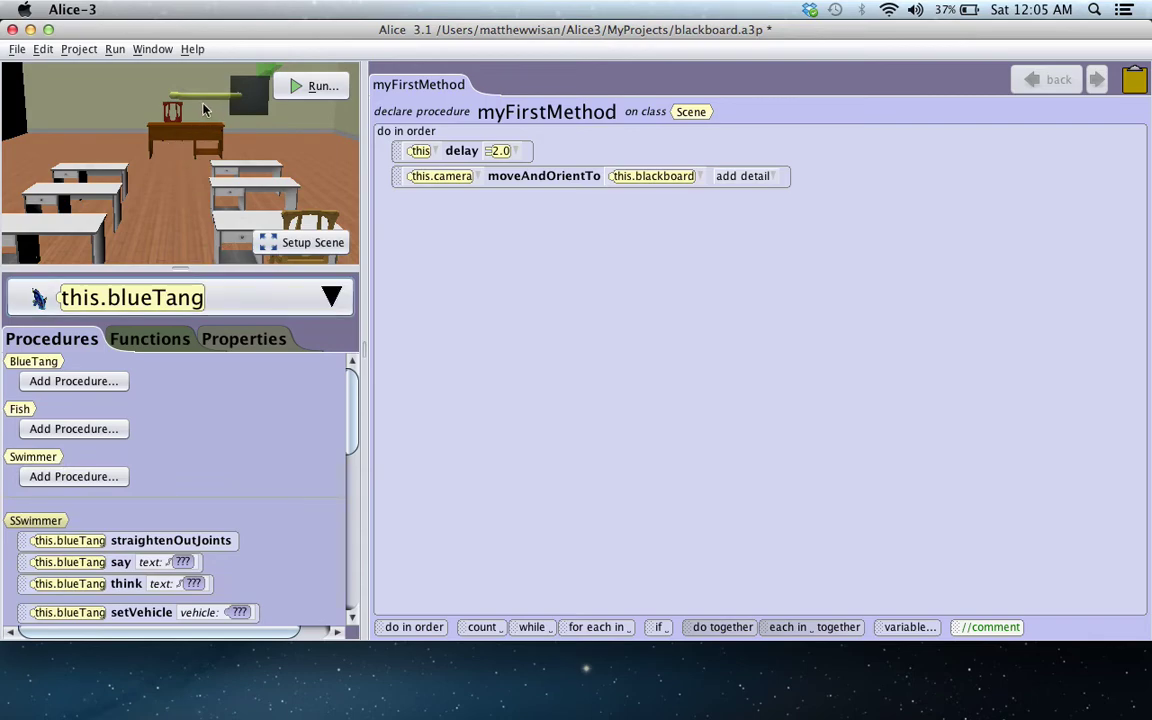
pyautogui.click(247, 342)
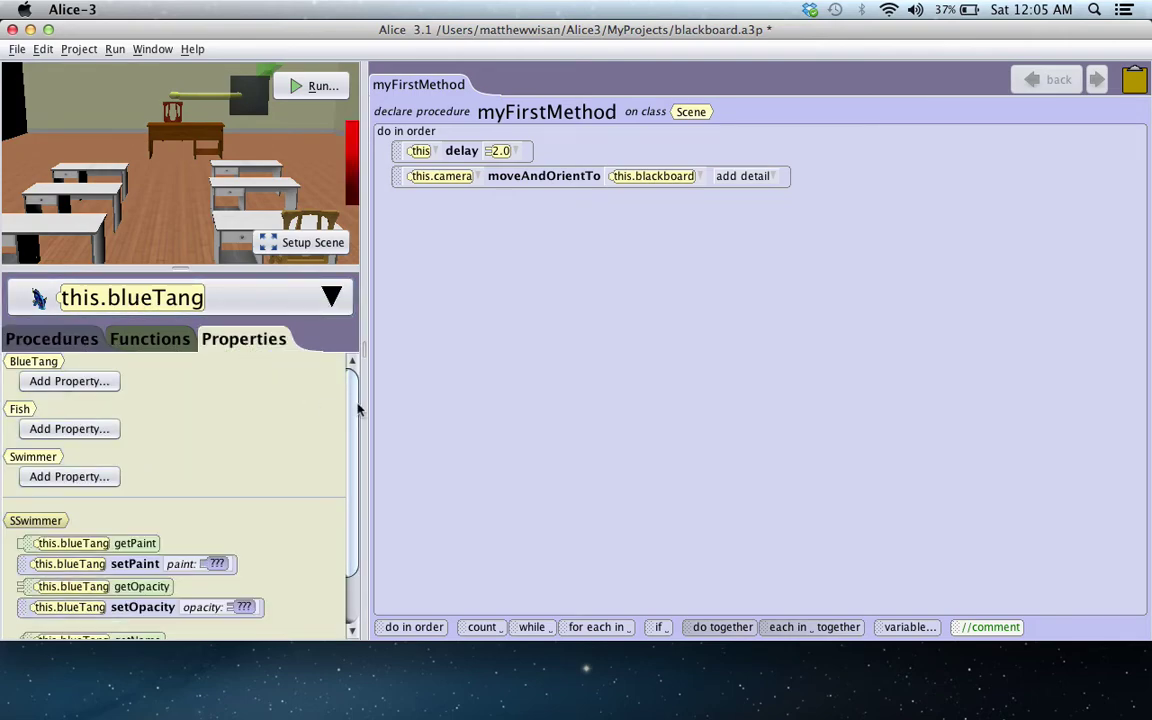
pyautogui.scroll(-3, 325, 375)
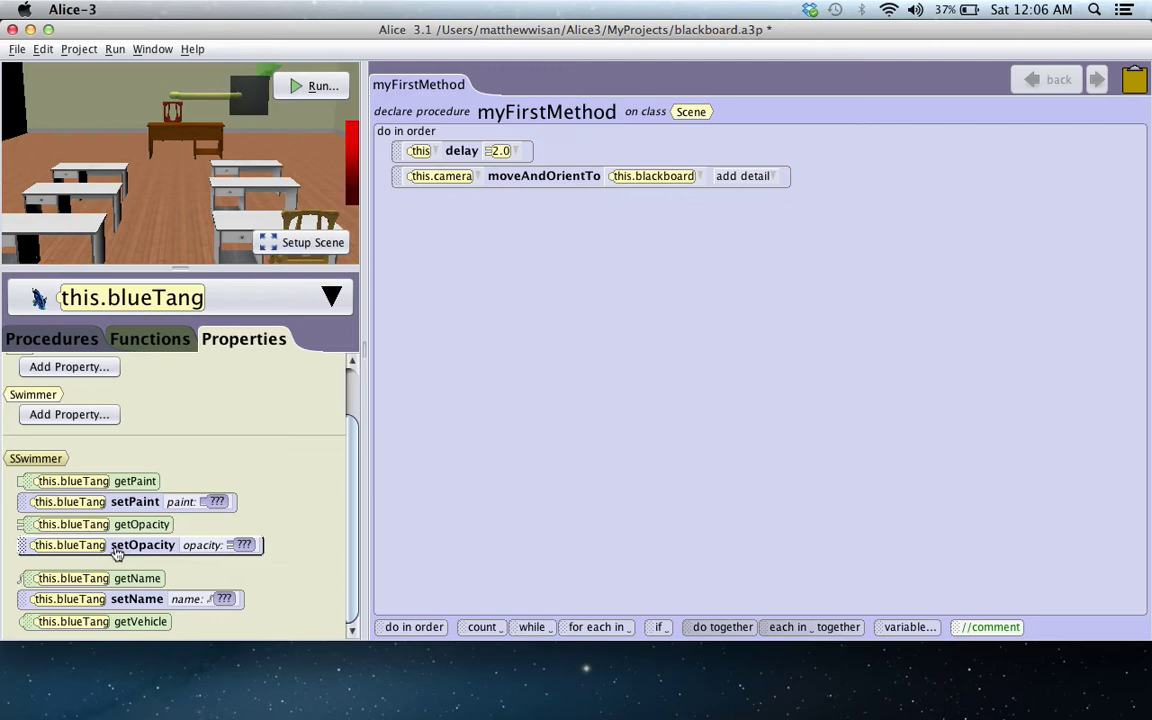
pyautogui.moveTo(114, 555); pyautogui.dragTo(463, 291)
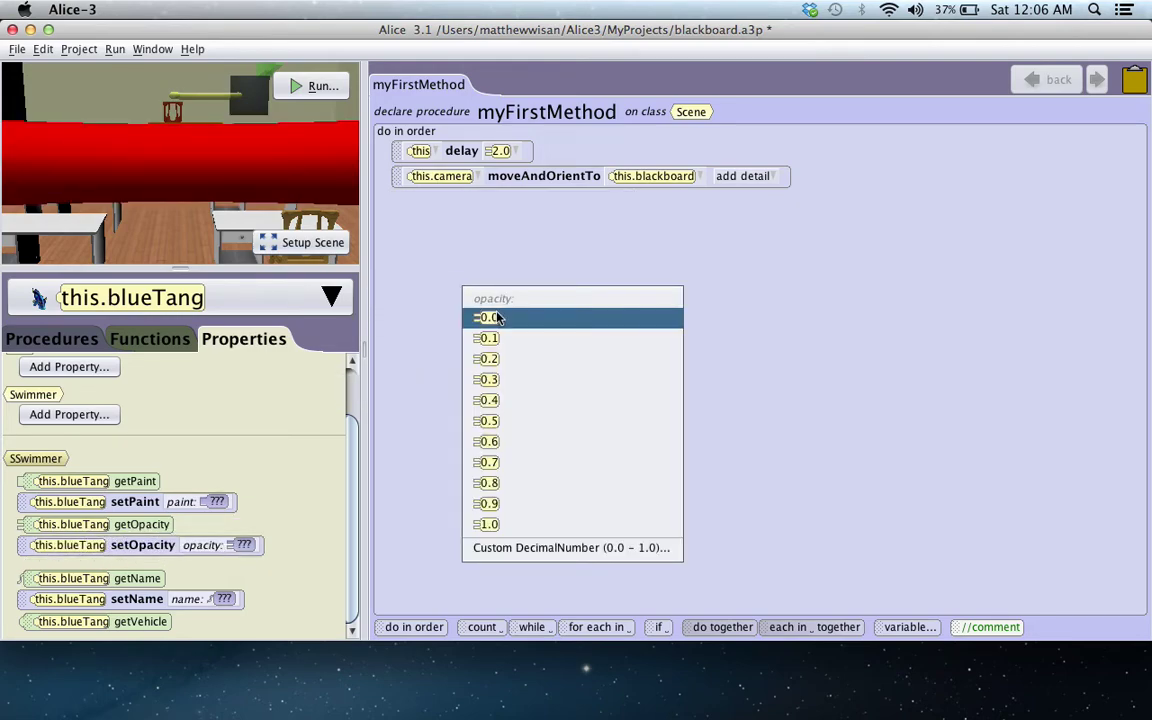
pyautogui.click(524, 520)
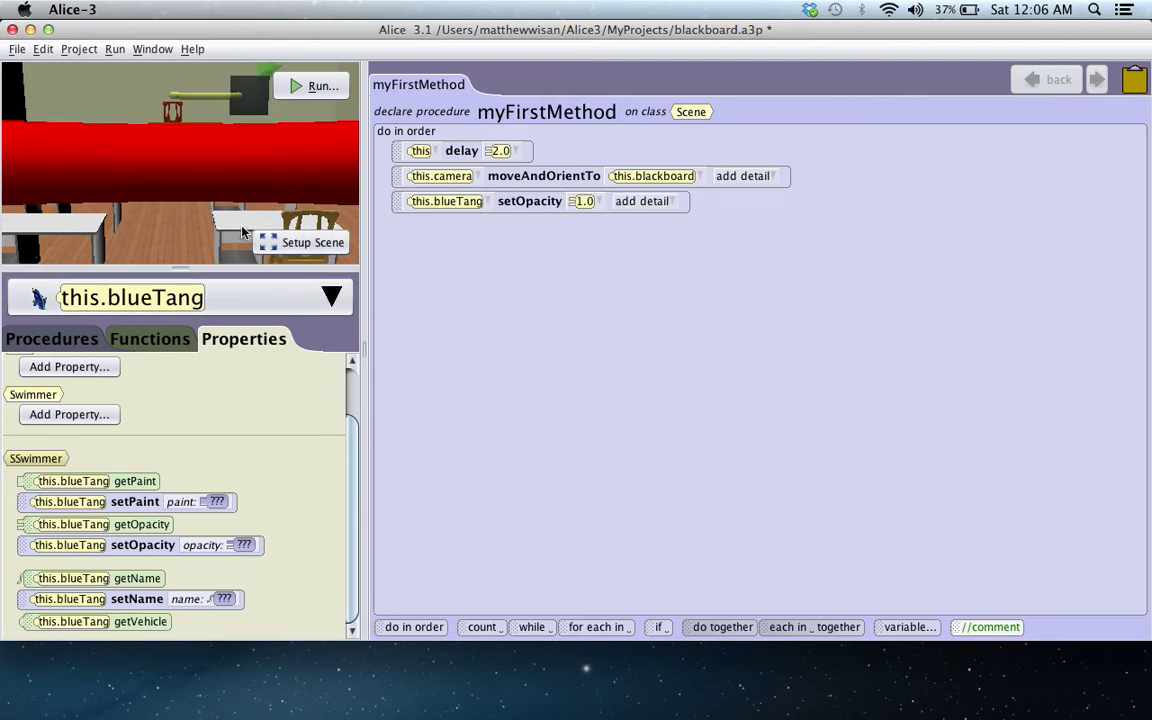
pyautogui.click(217, 202)
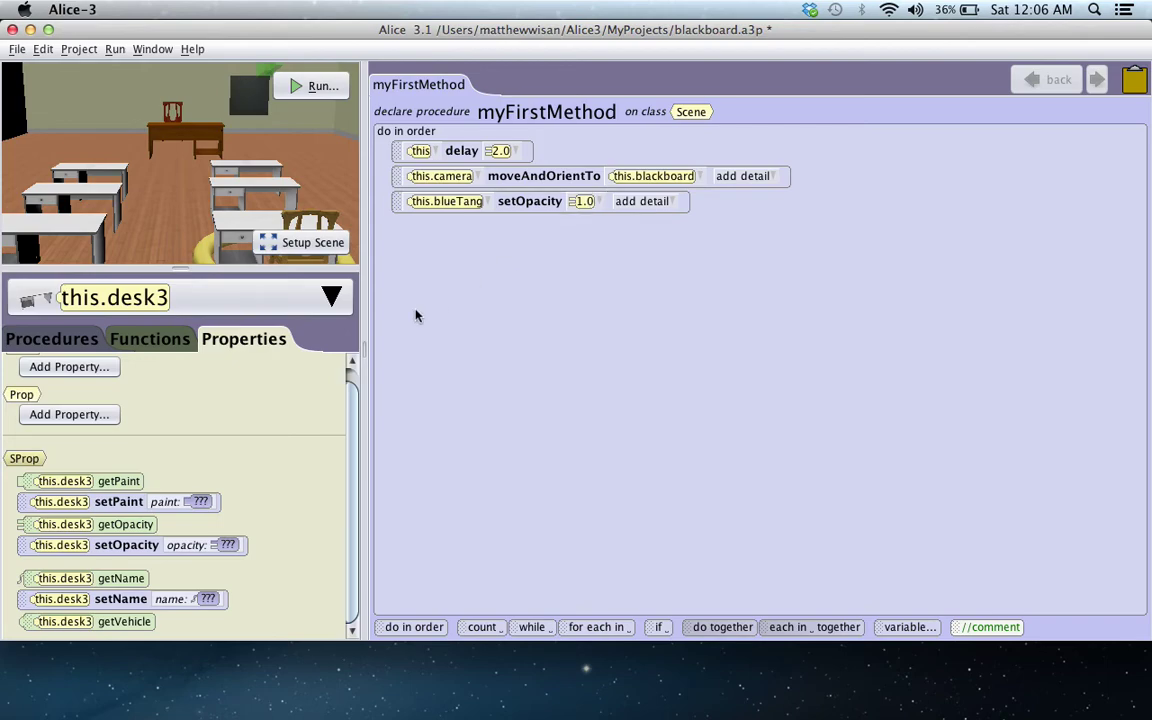
# Step: Test-run the program, close the playback window, and open the scene object list
pyautogui.click(300, 86)
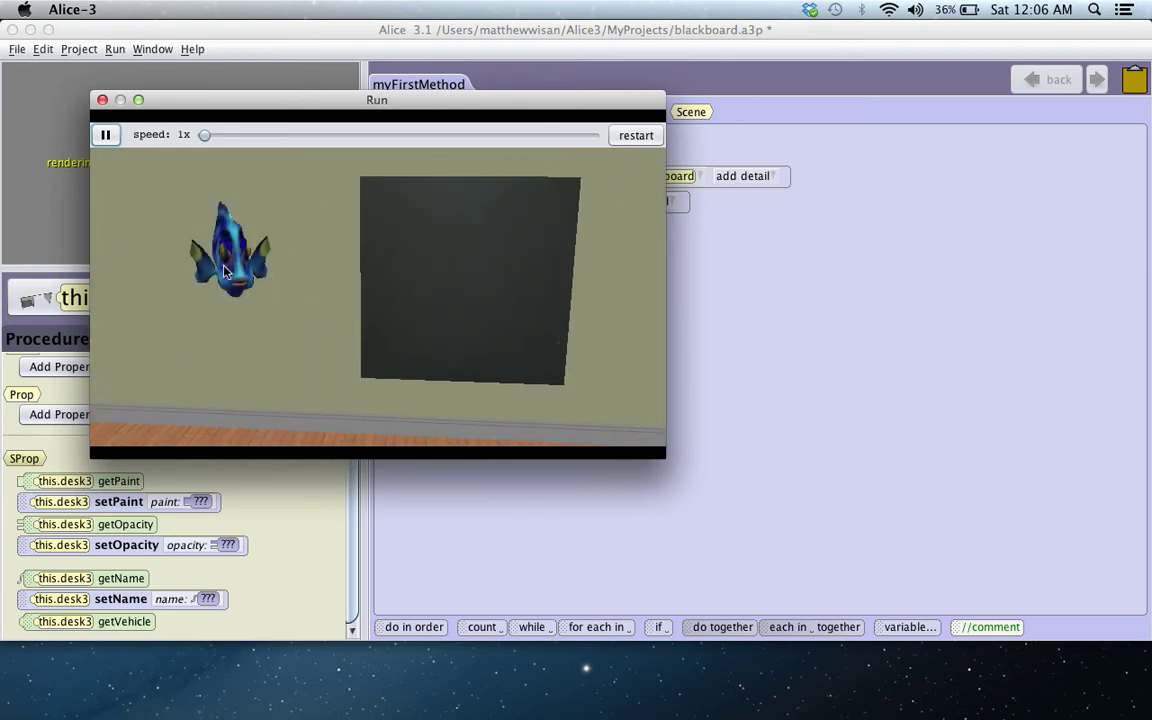
pyautogui.click(102, 100)
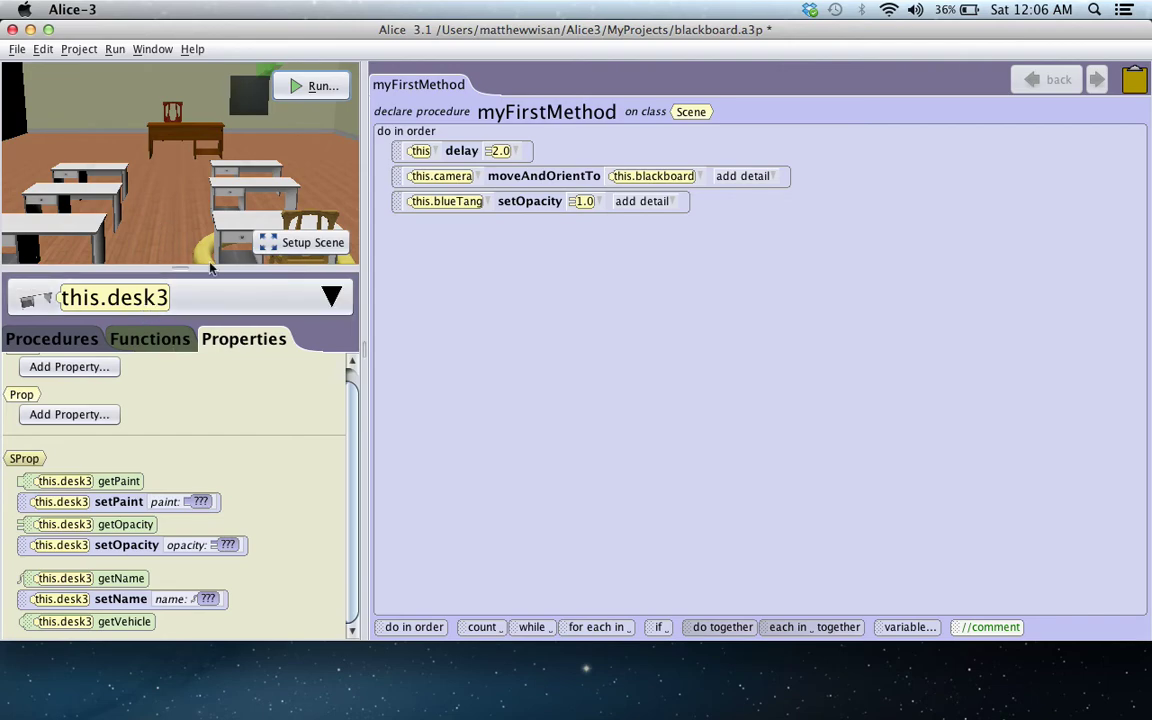
pyautogui.click(200, 299)
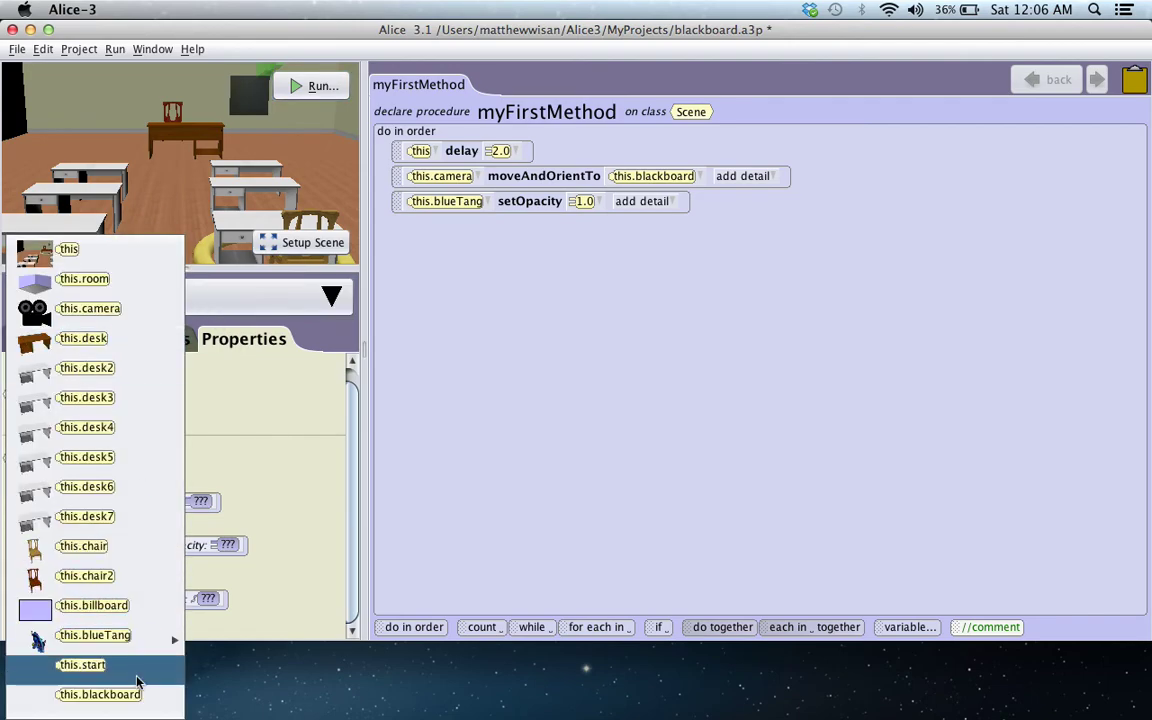
# Step: Select the blue tang and add a say statement with the text 'hello'
pyautogui.click(95, 636)
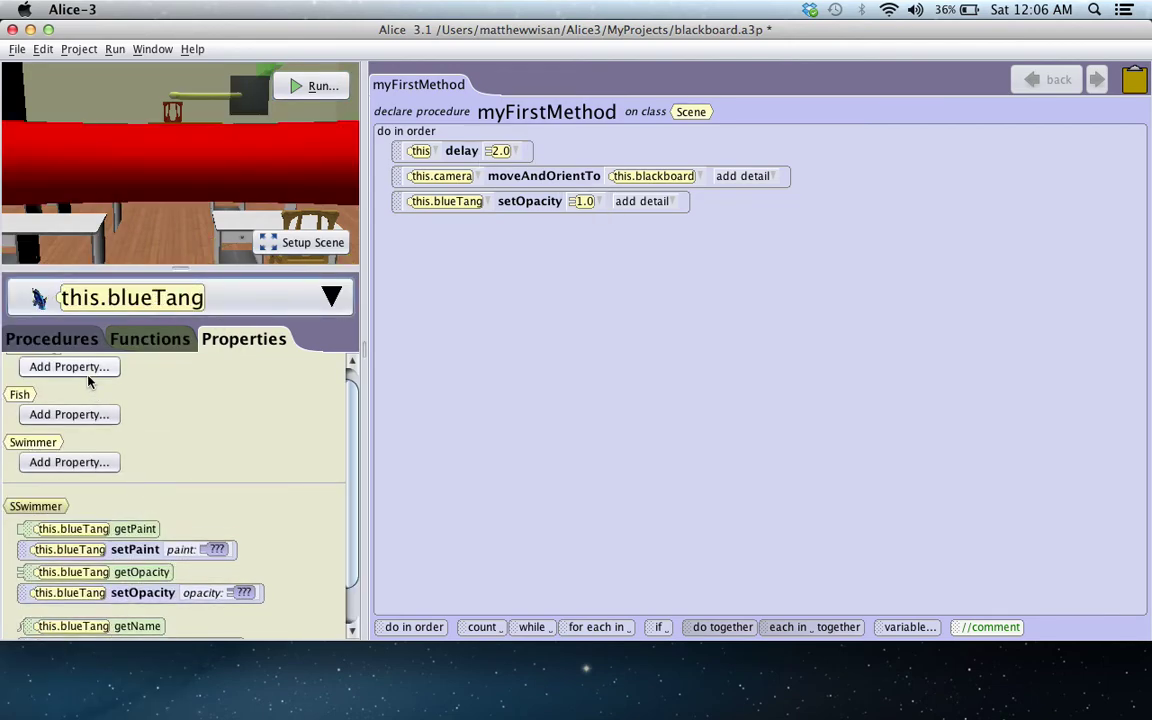
pyautogui.click(63, 340)
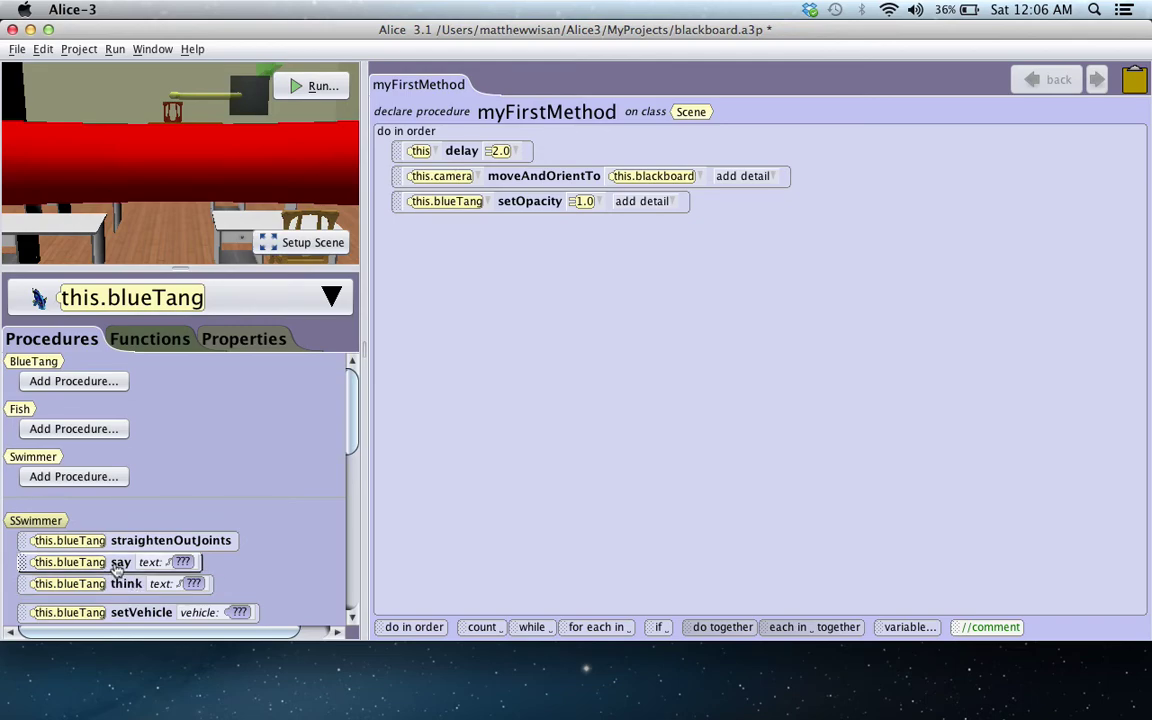
pyautogui.moveTo(118, 566); pyautogui.dragTo(535, 372)
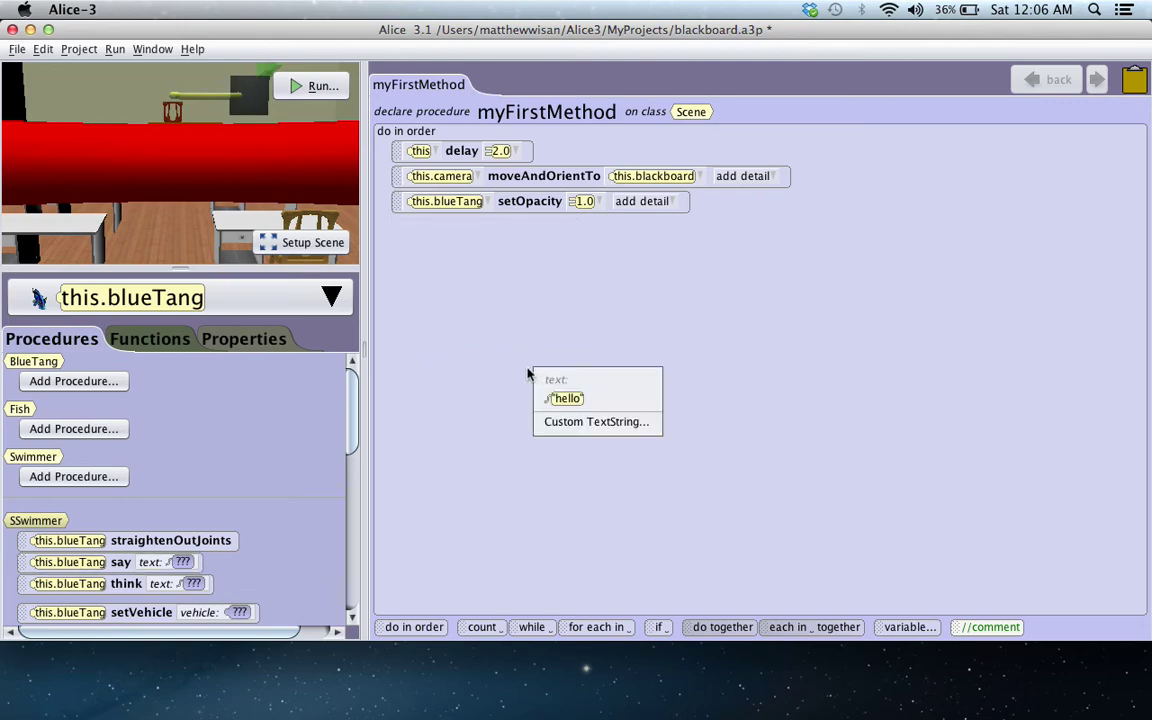
pyautogui.click(568, 399)
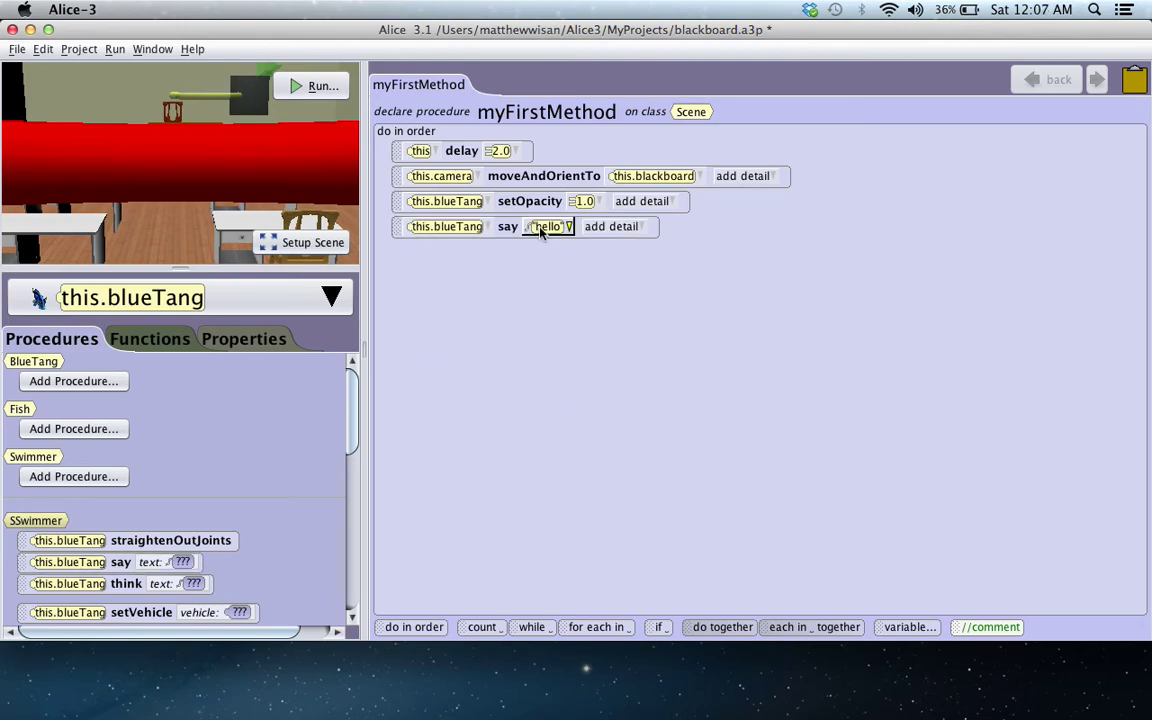
# Step: Add blue tang say statements 'You must answer the questions' and 'You've won!' below it
pyautogui.moveTo(97, 568); pyautogui.dragTo(599, 355)
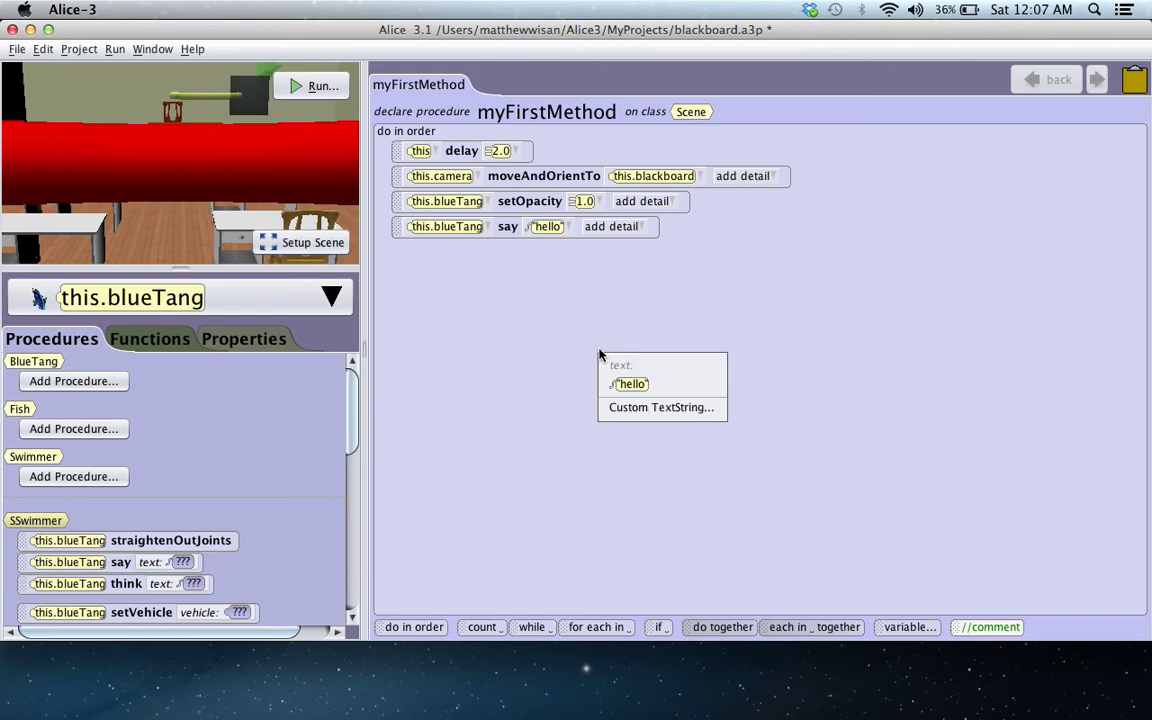
pyautogui.click(625, 409)
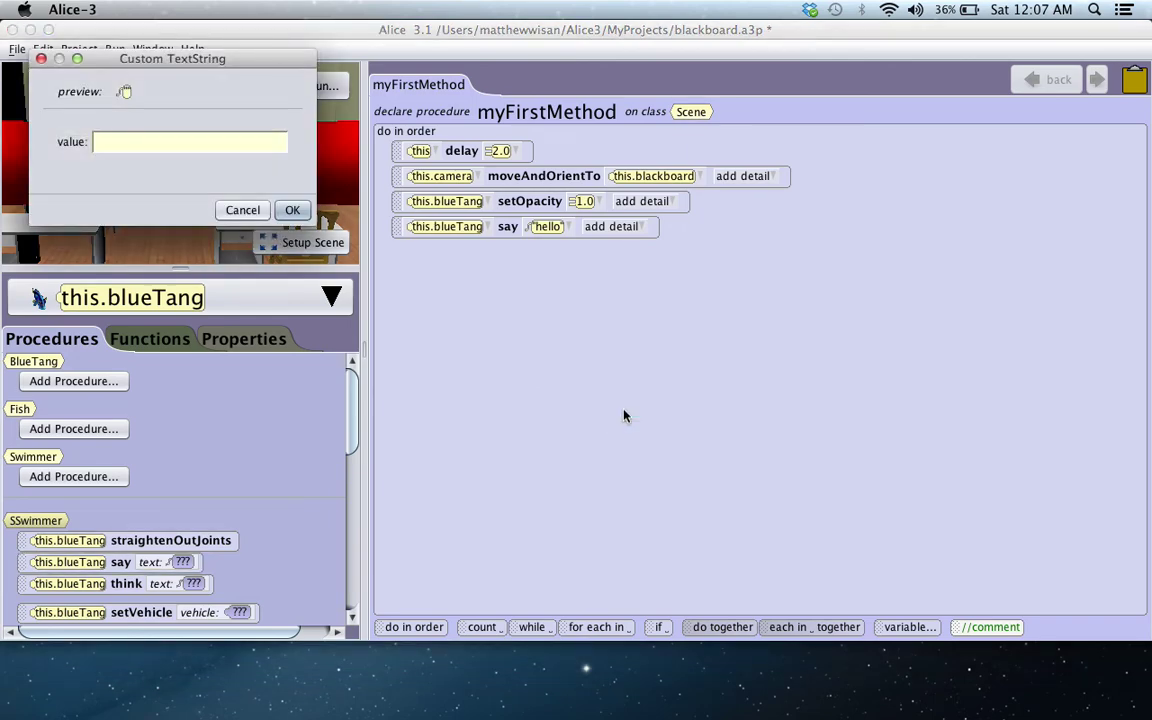
pyautogui.write('You mus')
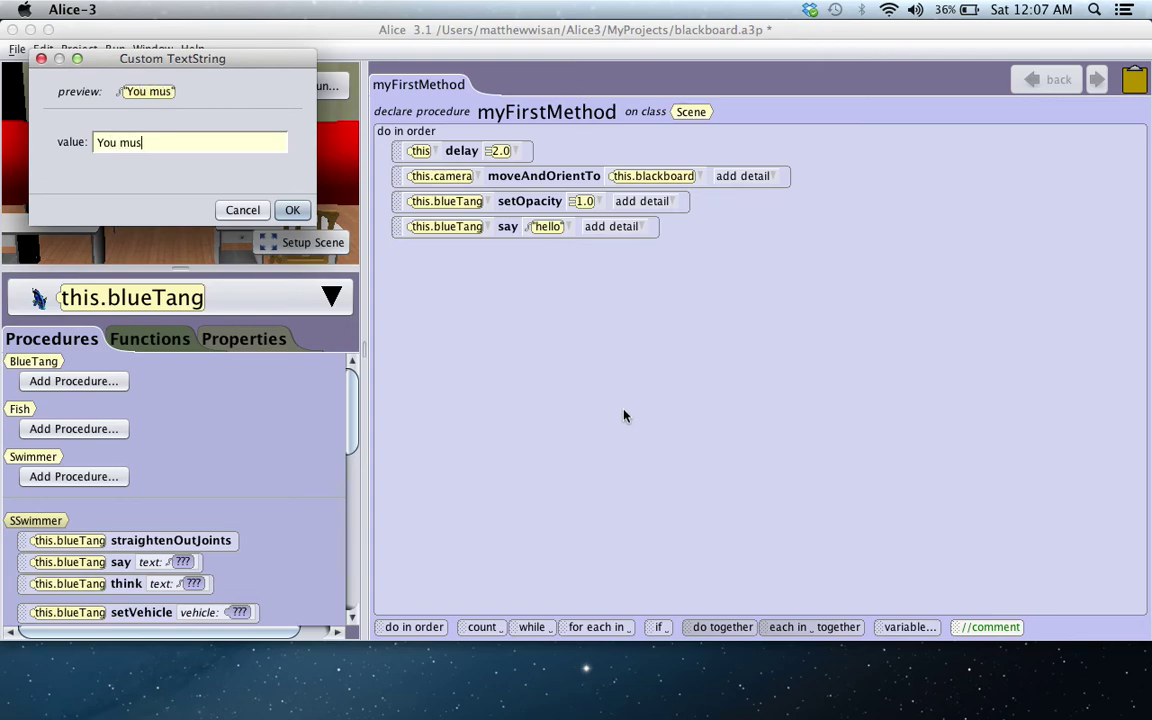
pyautogui.write('t answer')
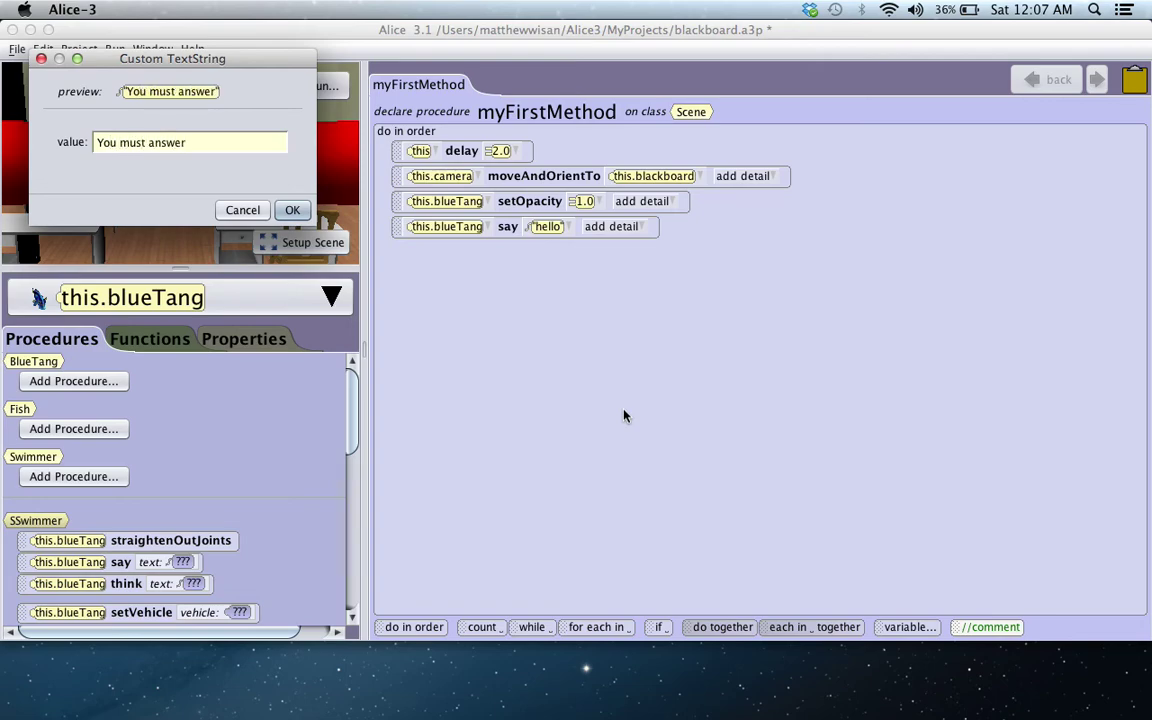
pyautogui.write(' the questions')
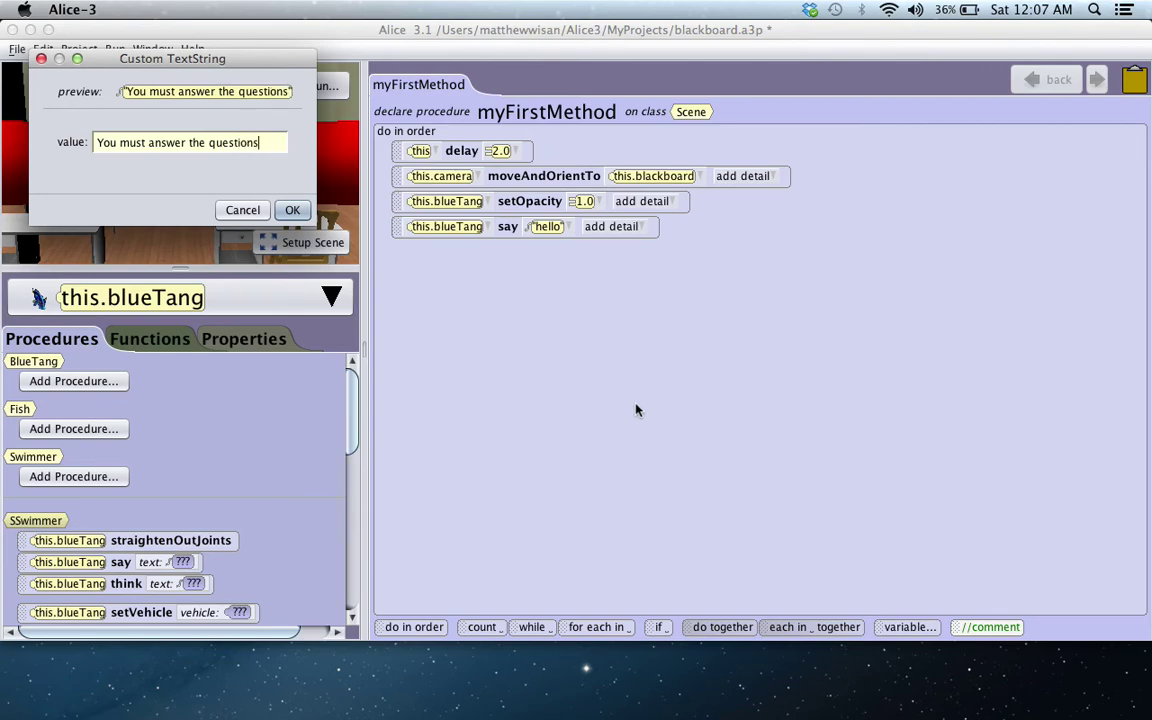
pyautogui.click(294, 211)
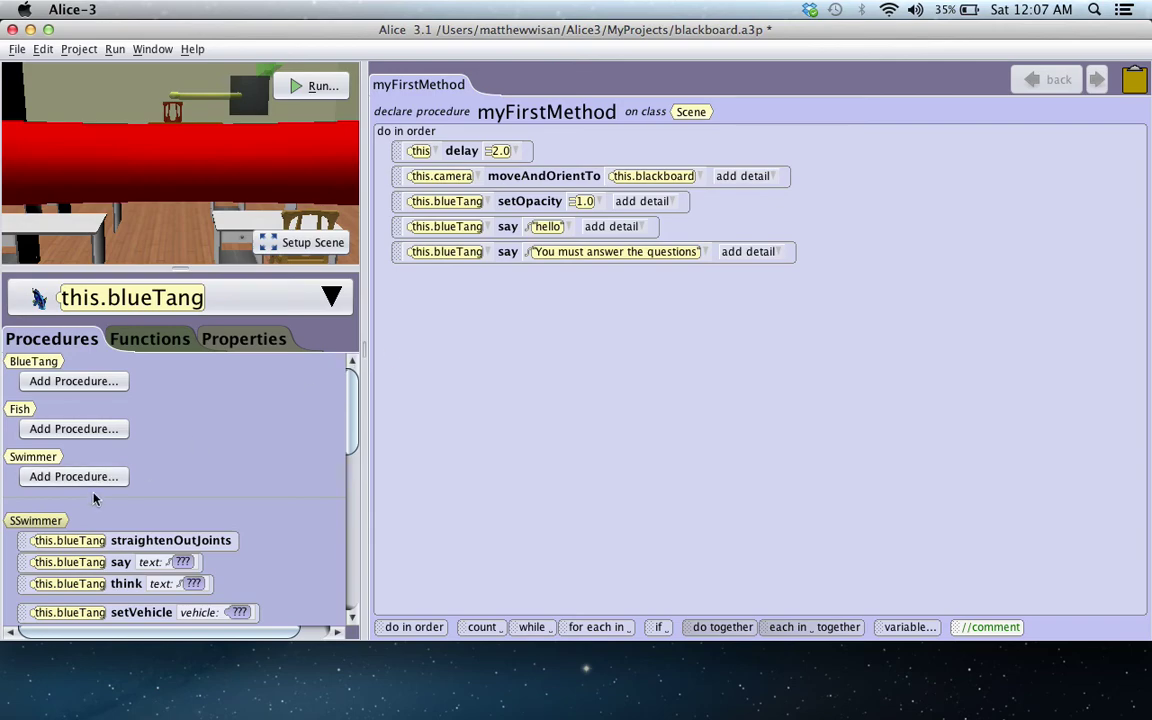
pyautogui.moveTo(115, 562); pyautogui.dragTo(487, 376)
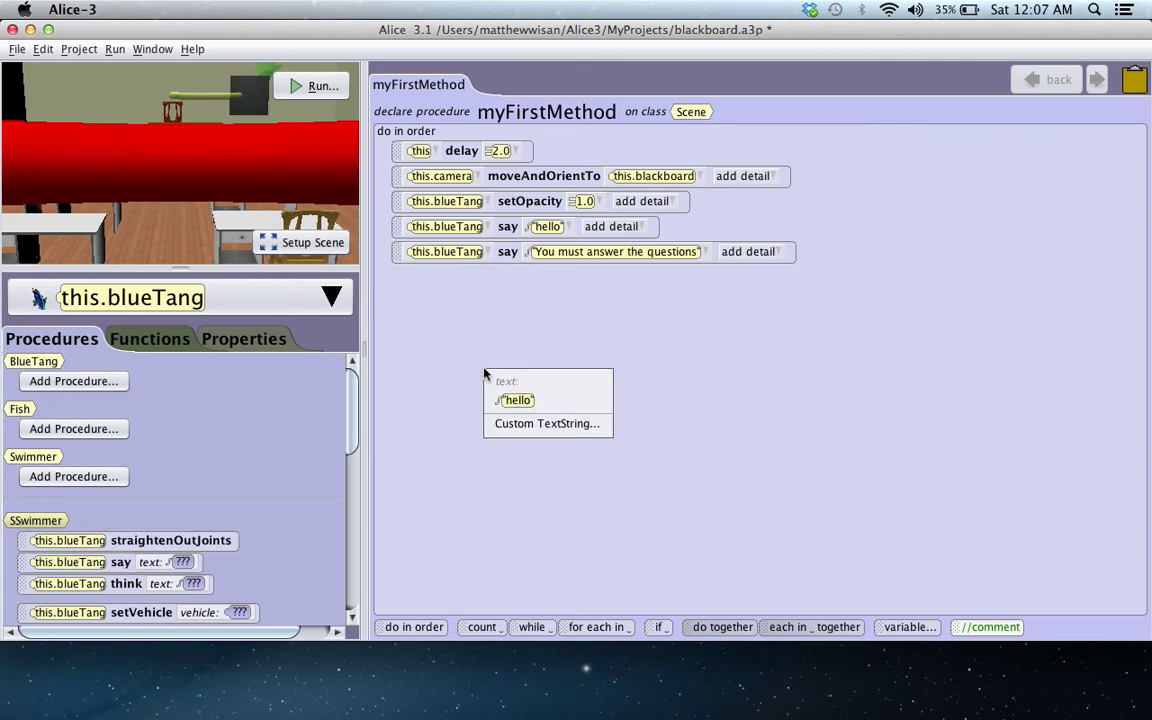
pyautogui.click(545, 423)
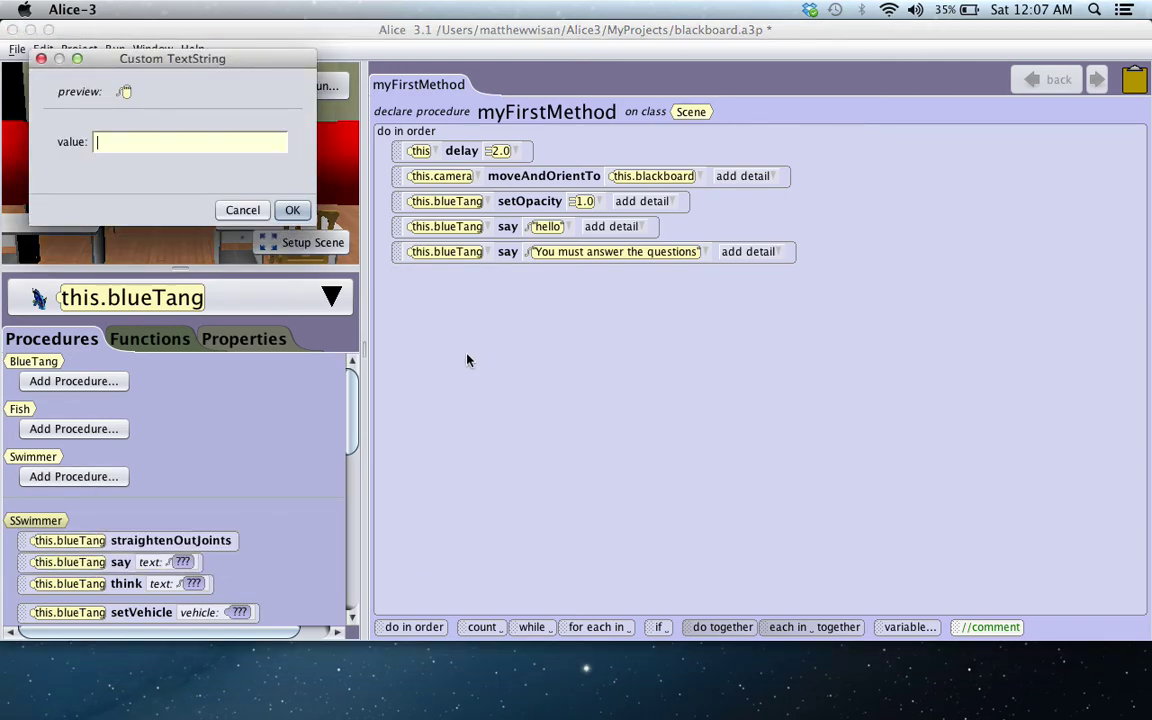
pyautogui.write("You've ")
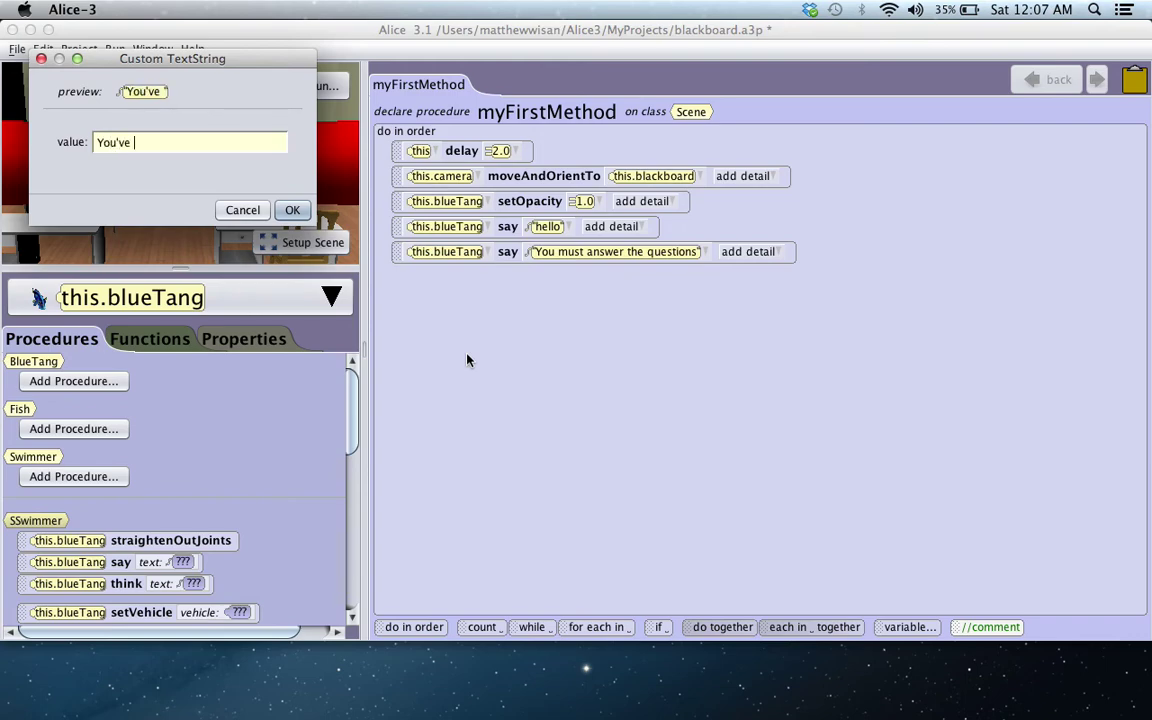
pyautogui.write('won!')
pyautogui.click(292, 210)
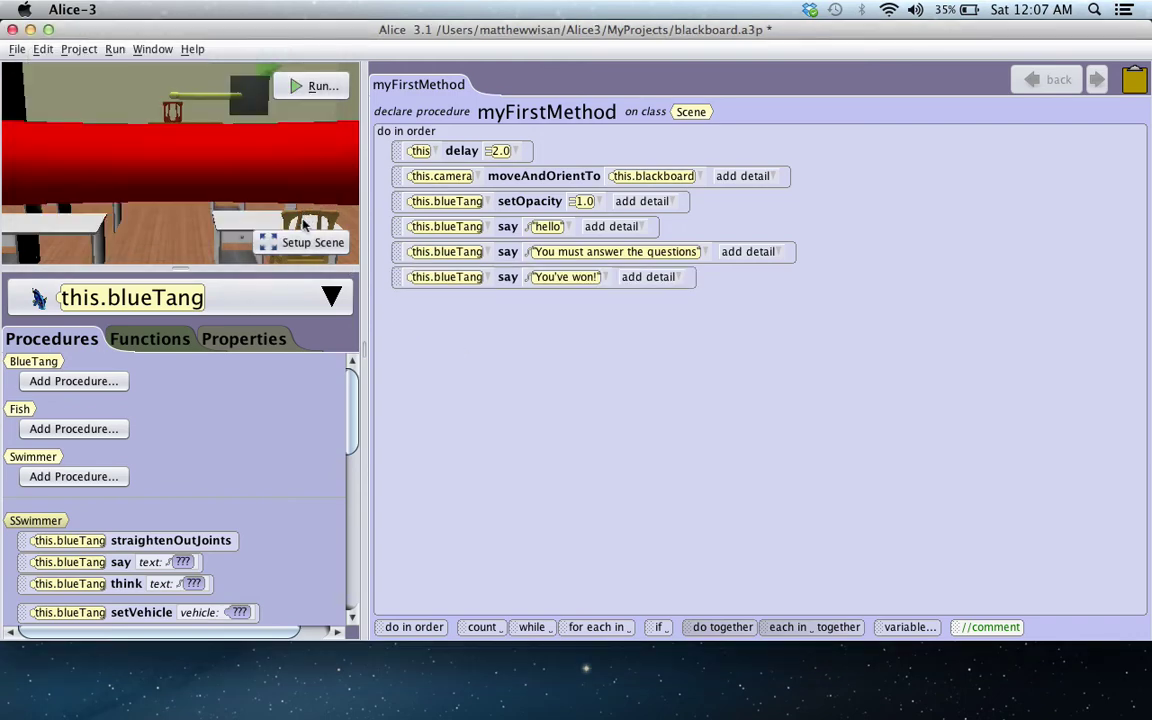
pyautogui.click(318, 87)
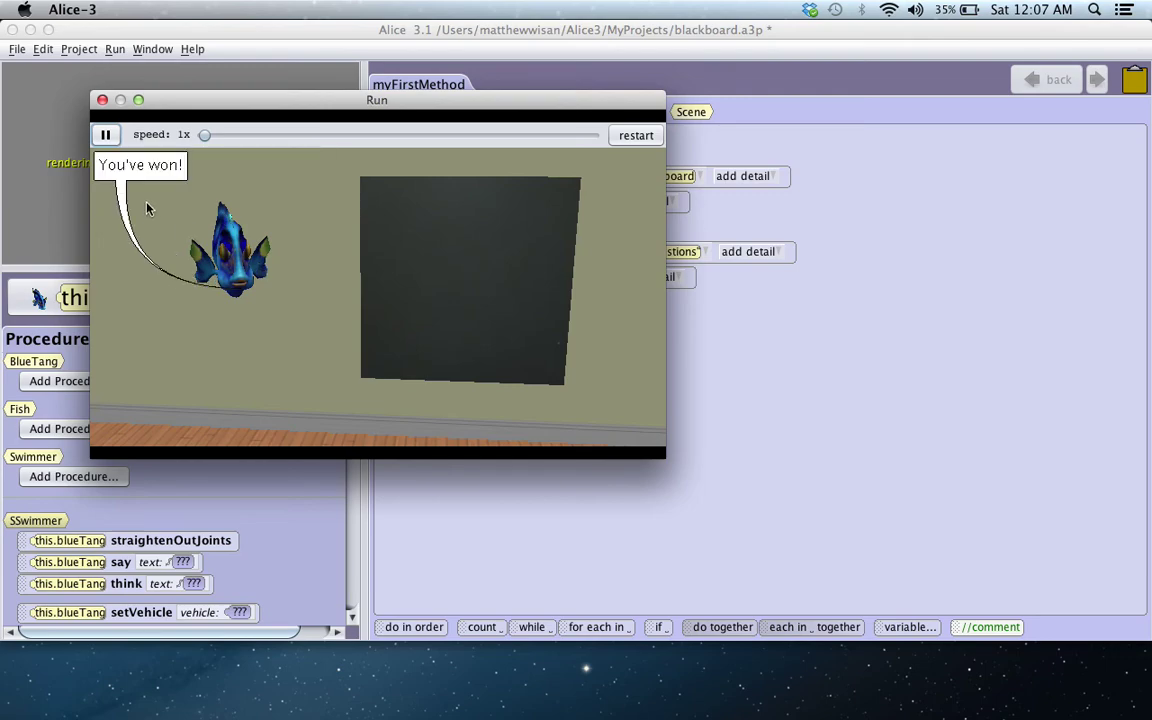
pyautogui.click(102, 99)
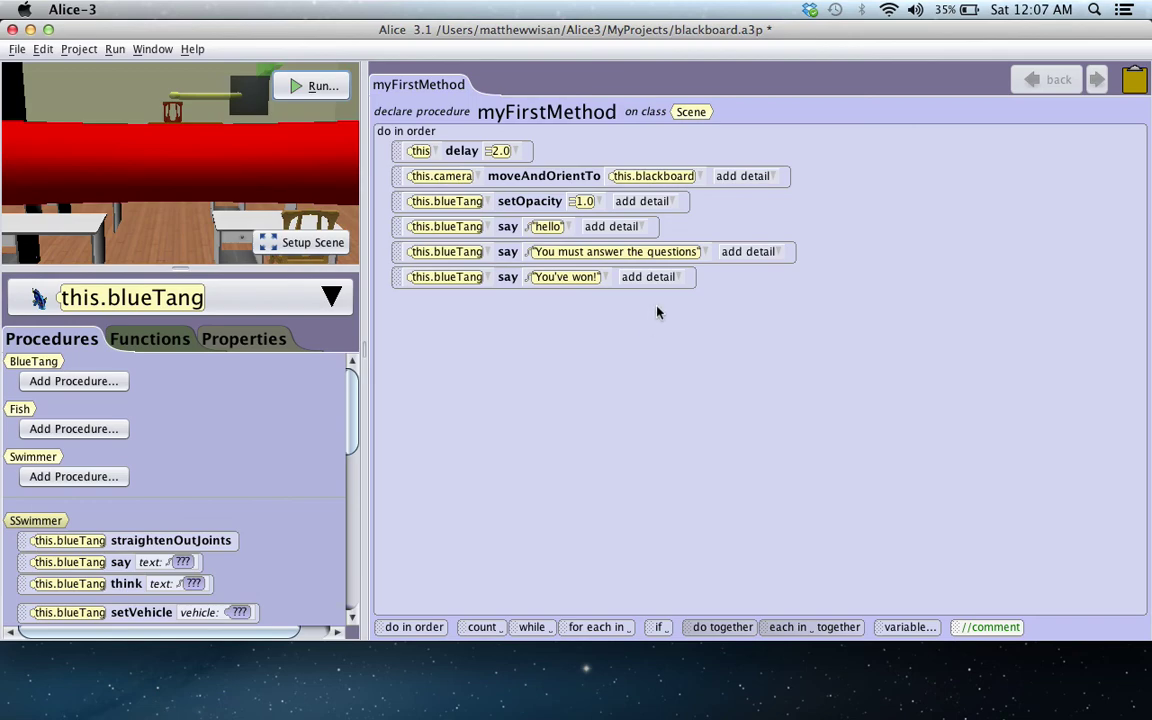
# Step: Give the 'You must answer the questions' say statement a duration of 2.0 seconds
pyautogui.click(645, 252)
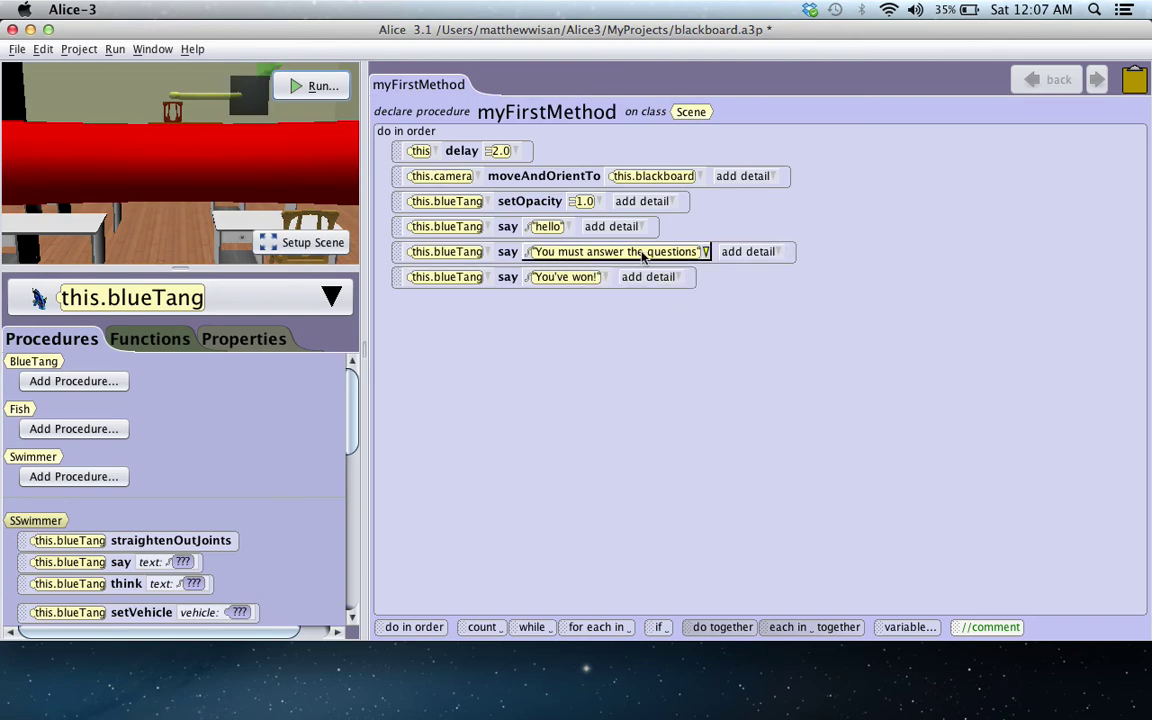
pyautogui.click(765, 255)
pyautogui.click(762, 253)
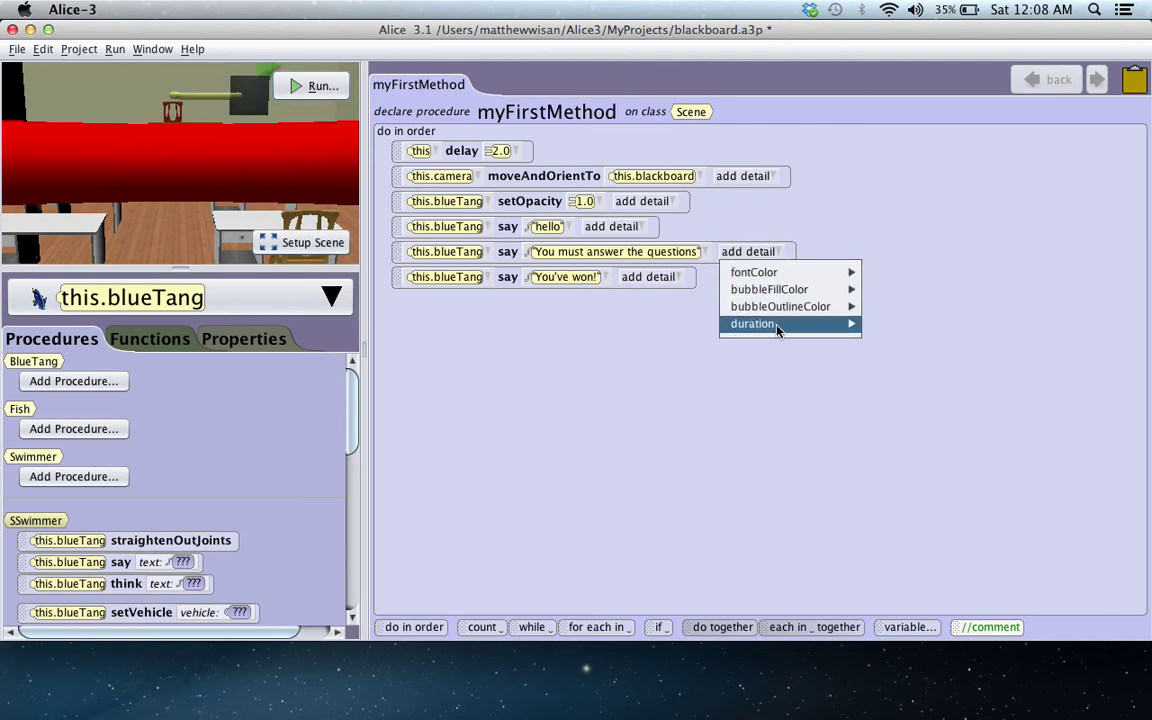
pyautogui.moveTo(778, 327)
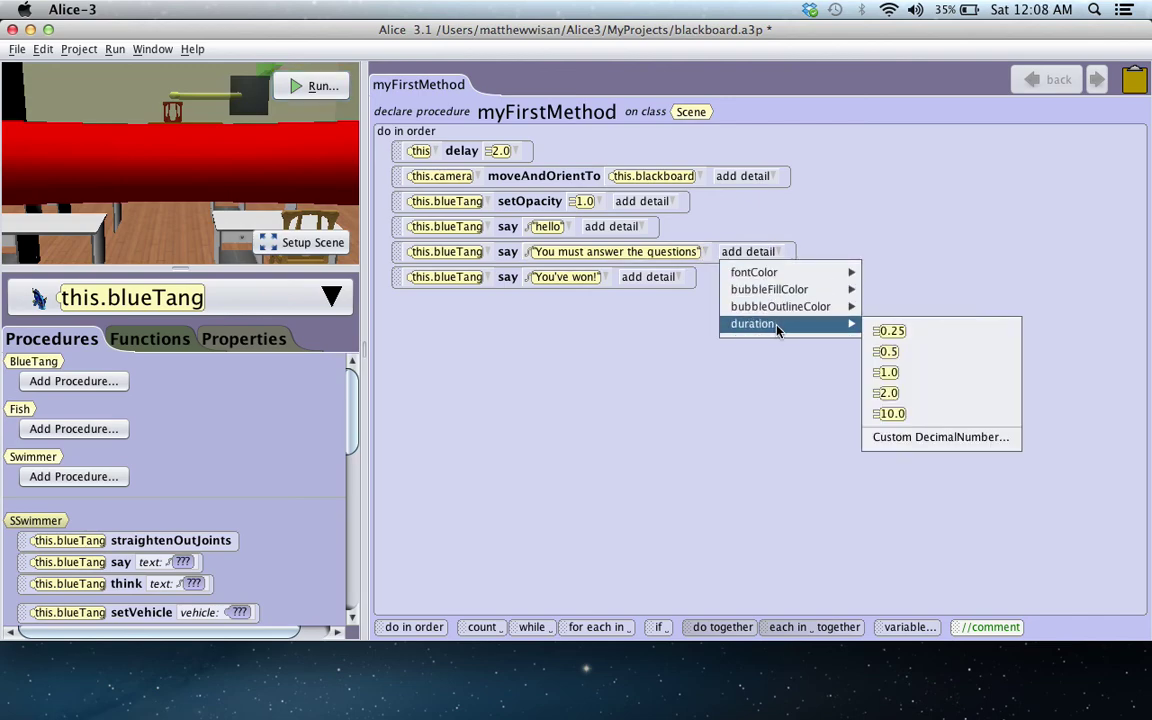
pyautogui.click(905, 393)
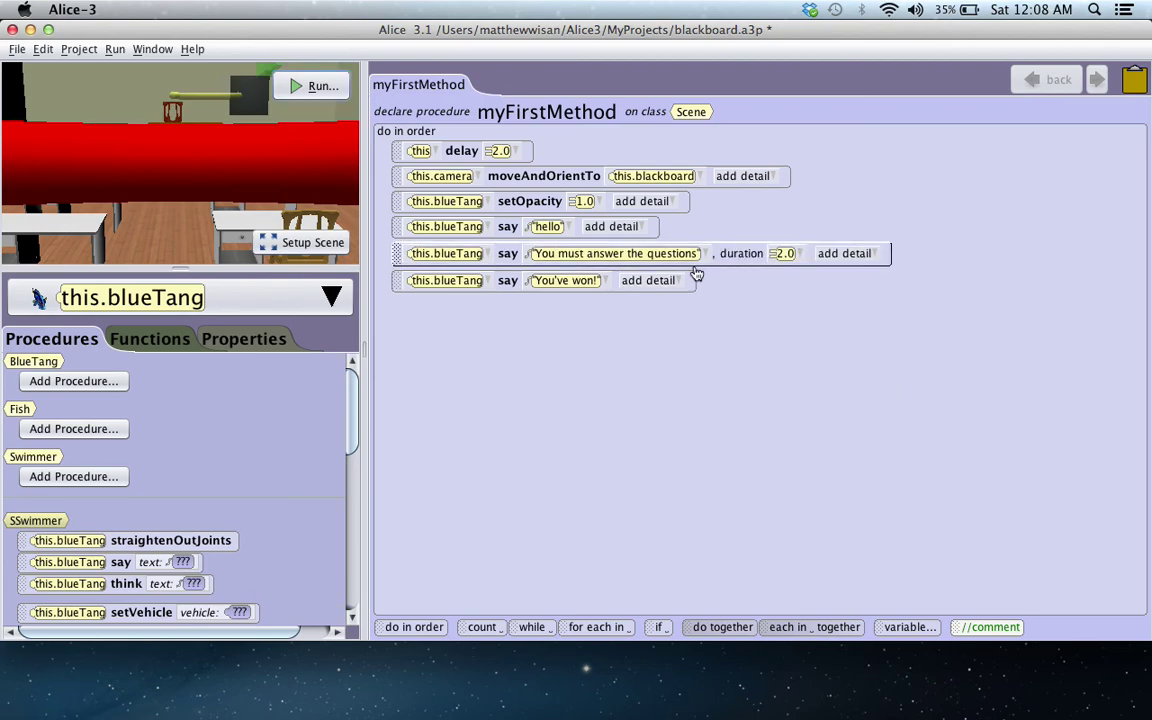